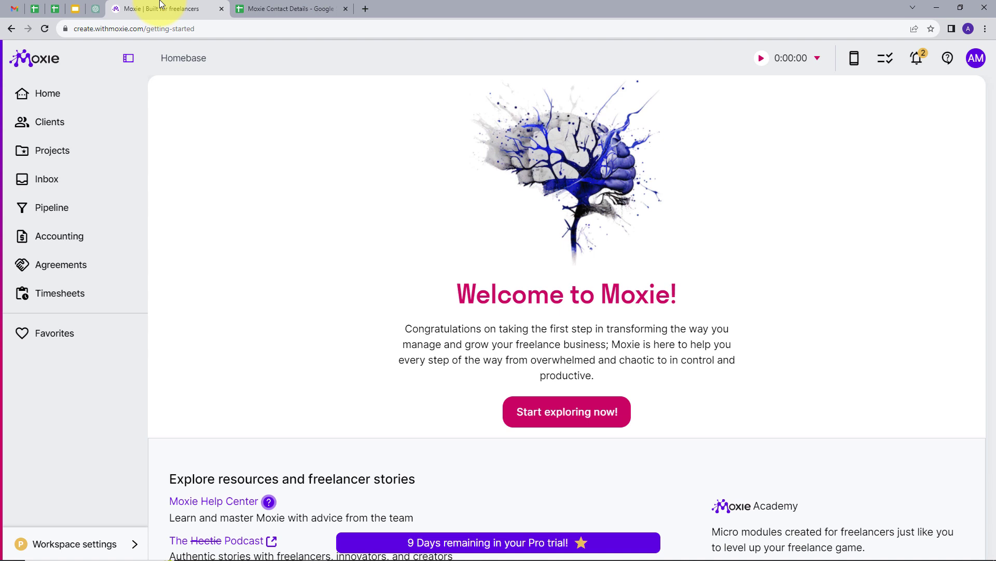
pyautogui.click(303, 10)
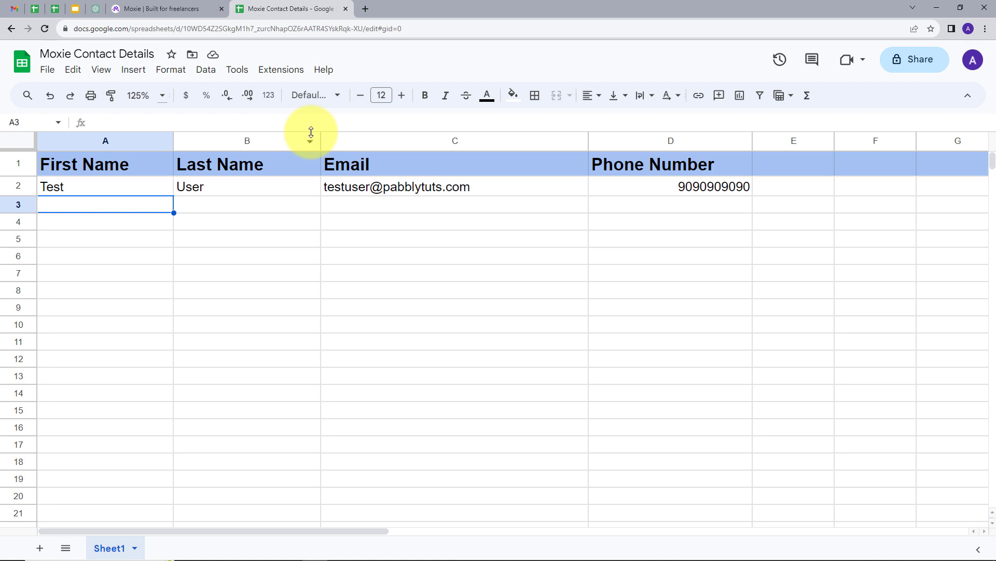
pyautogui.click(133, 9)
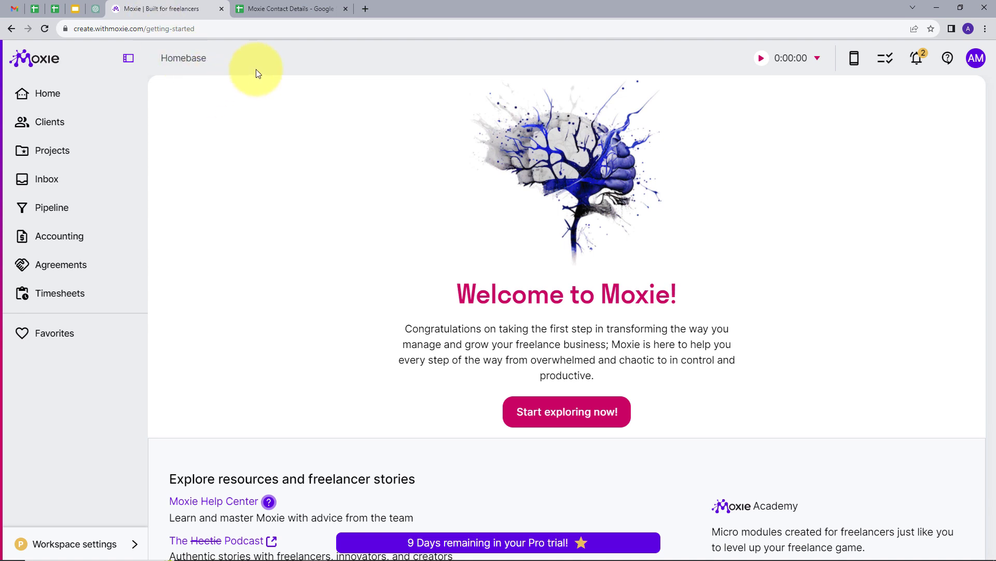
pyautogui.click(279, 9)
pyautogui.click(184, 6)
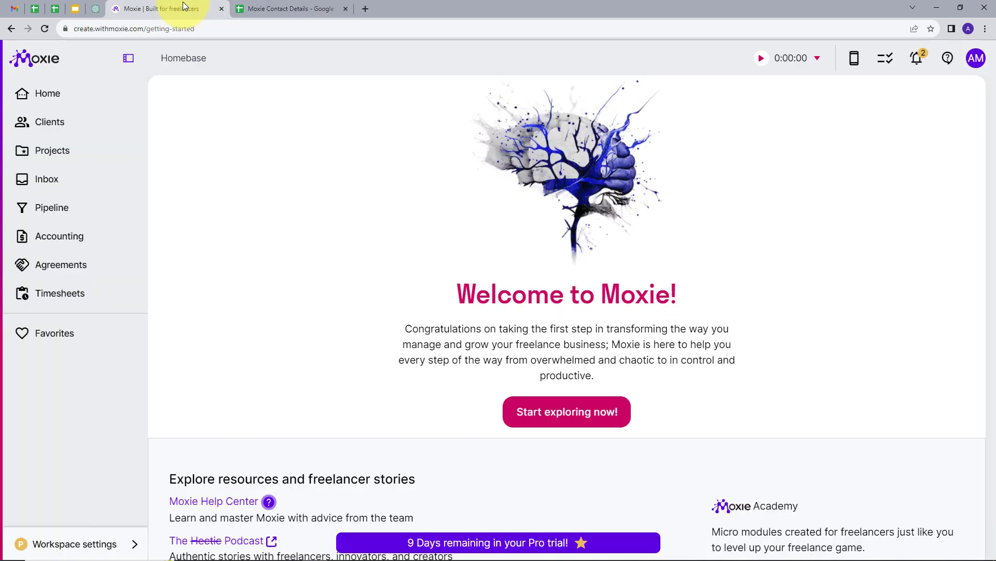
# Step: Open pabbly.com in a new browser tab and sign in to the Pabbly account
pyautogui.click(363, 9)
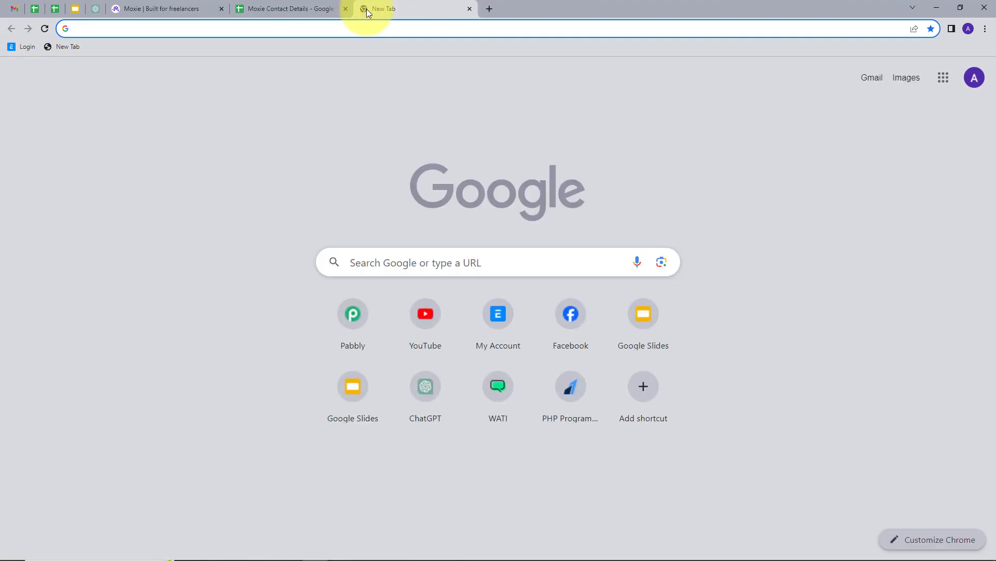
pyautogui.write('pabb')
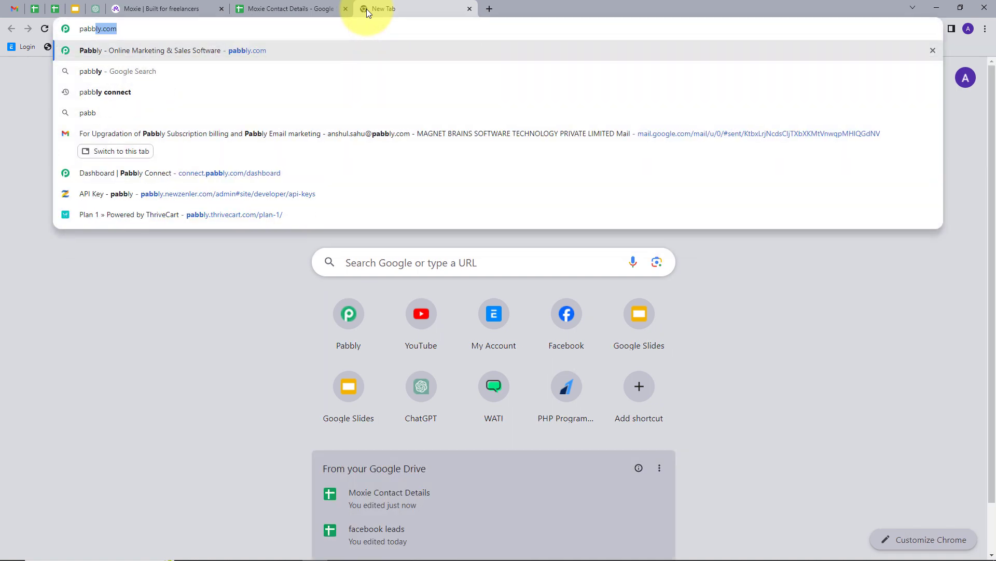
pyautogui.write('ly.com')
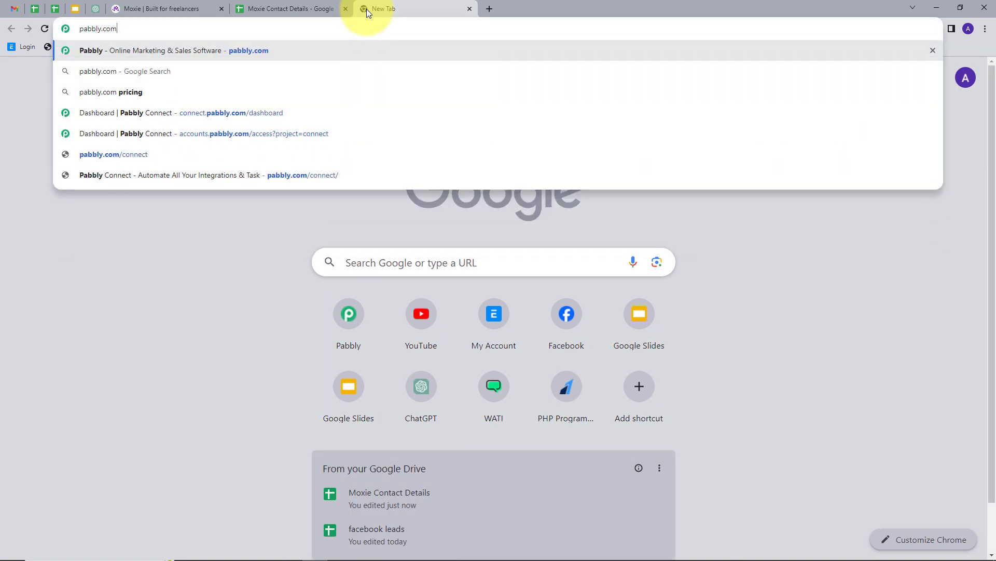
pyautogui.press('Return')
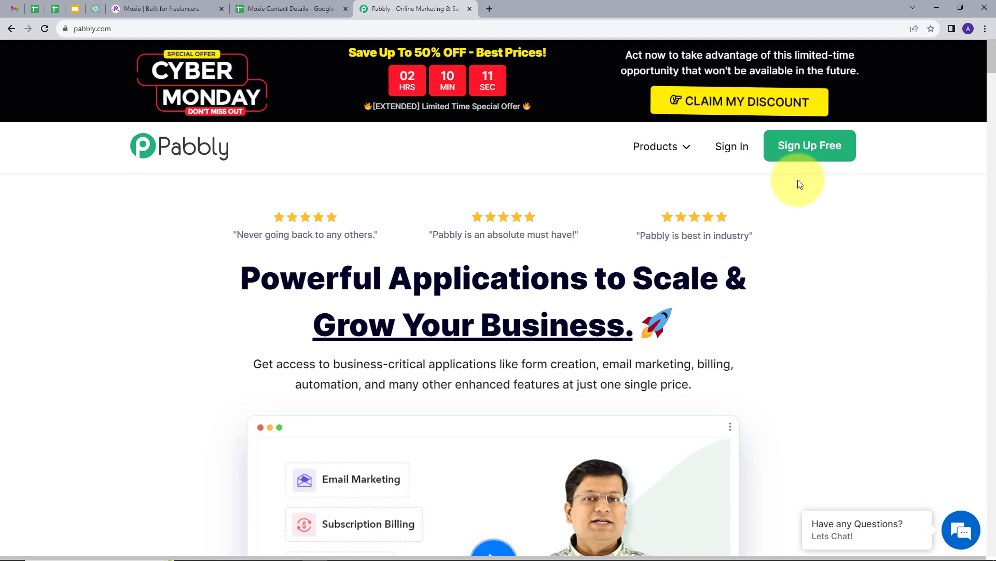
pyautogui.click(734, 150)
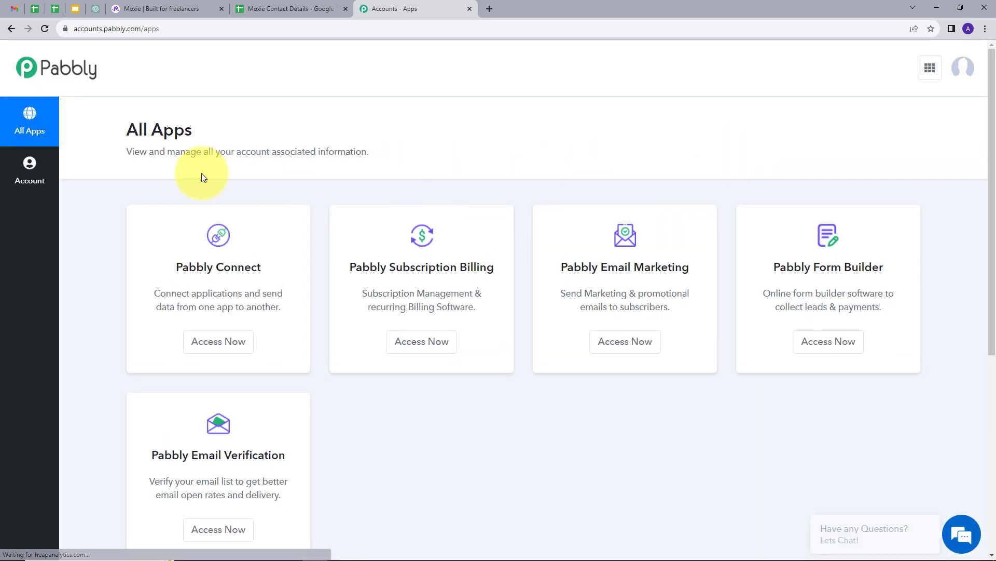
# Step: Access Pabbly Connect from the Pabbly account's list of apps
pyautogui.scroll(-3, 497, 423)
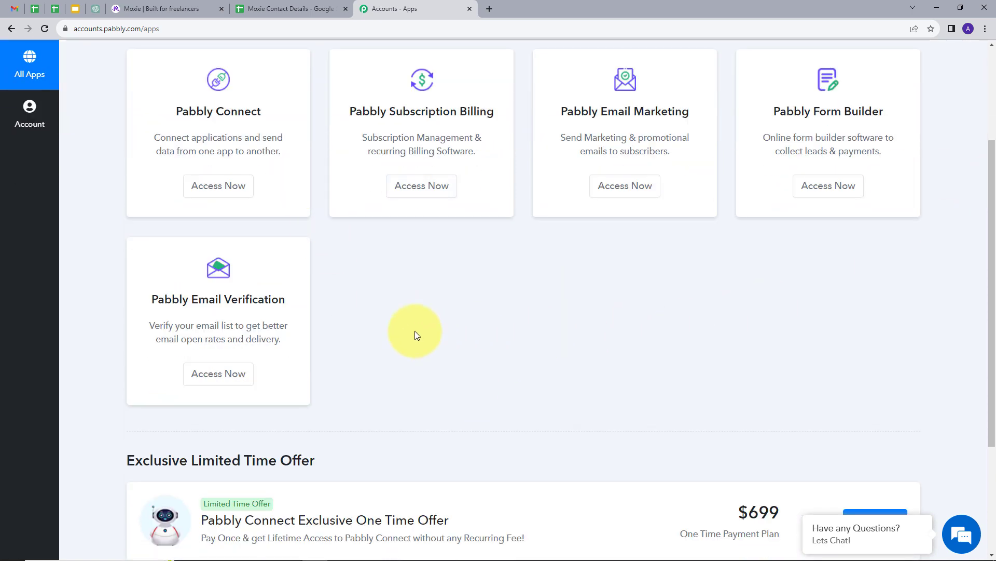
pyautogui.scroll(1, 415, 332)
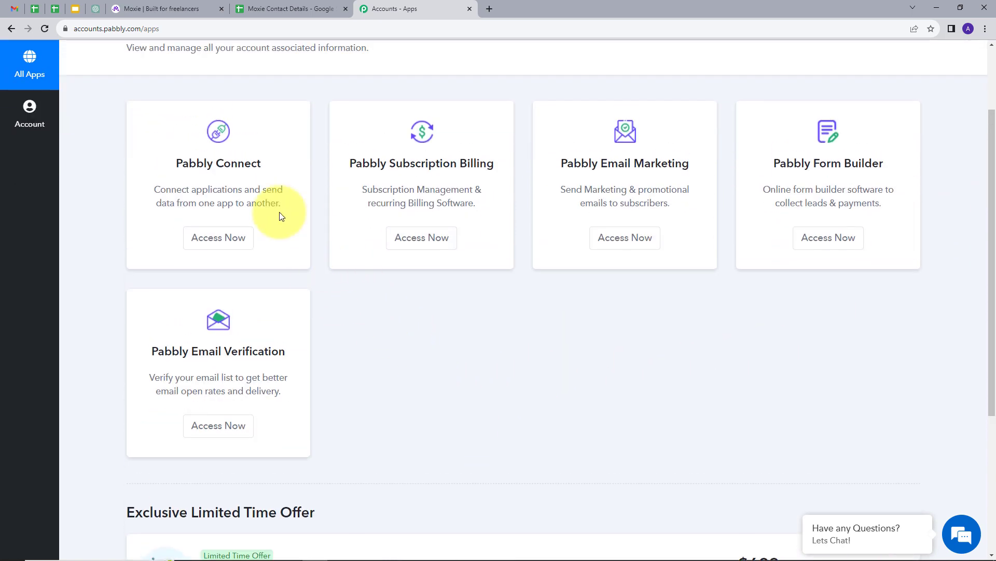
pyautogui.click(221, 245)
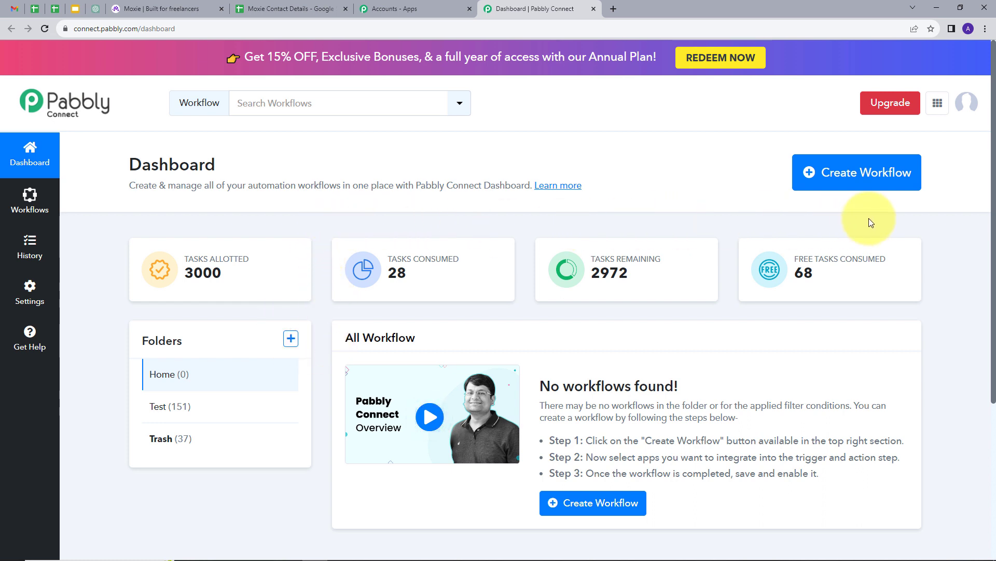
# Step: Create a workflow named "Create Moxie Contact from Google Sheets" in the Home folder
pyautogui.click(825, 182)
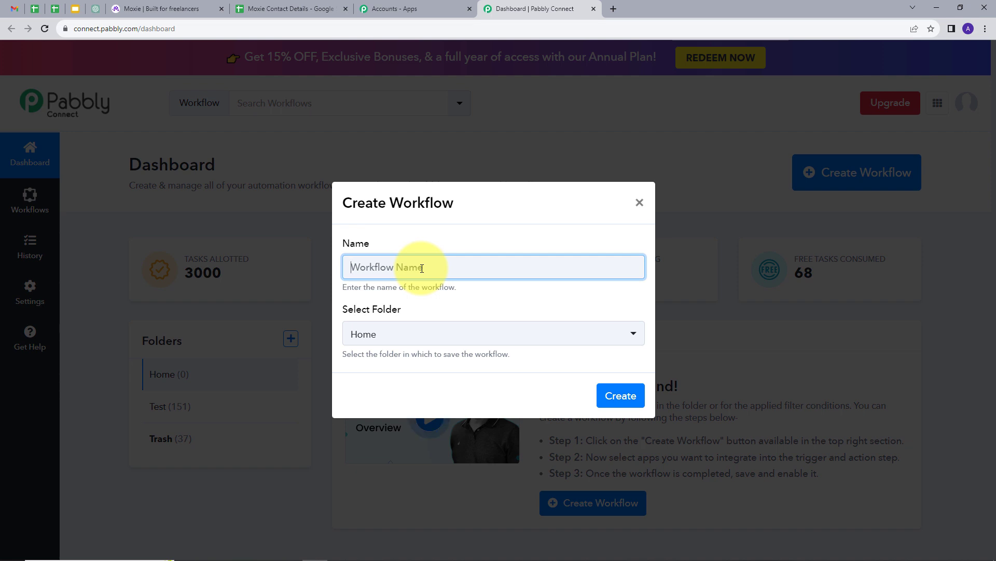
pyautogui.write('Create Moxie Contact from Google Sheets')
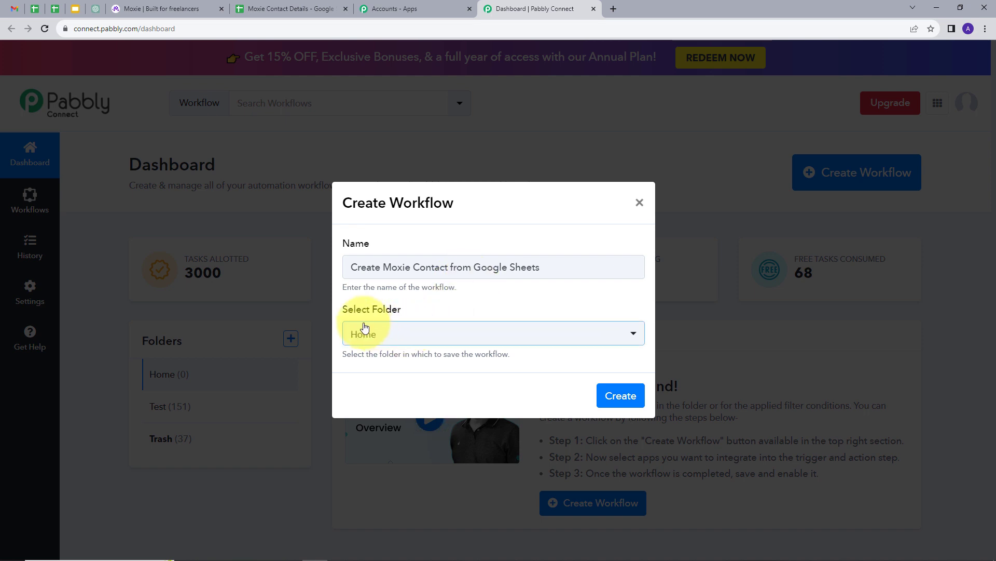
pyautogui.click(410, 336)
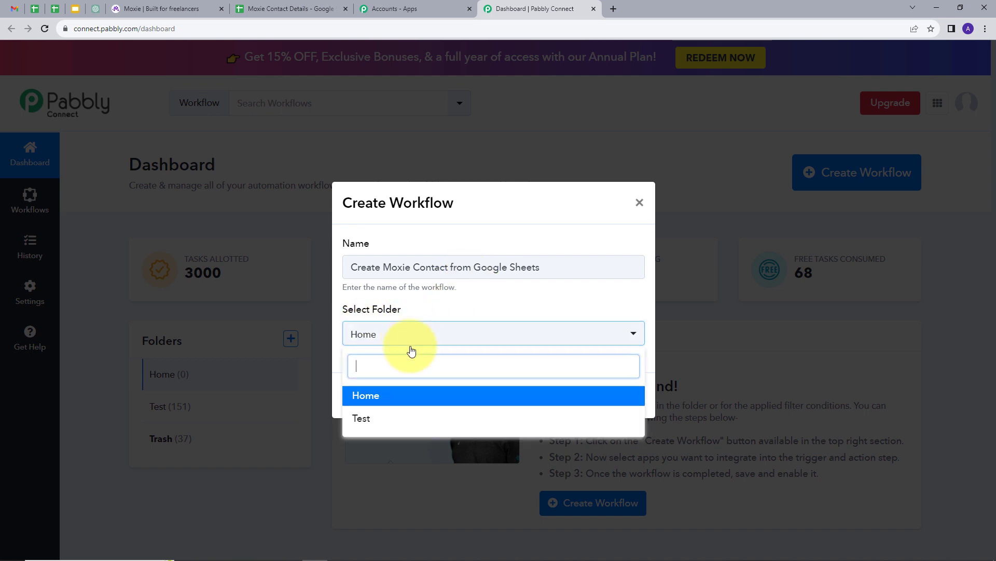
pyautogui.click(370, 400)
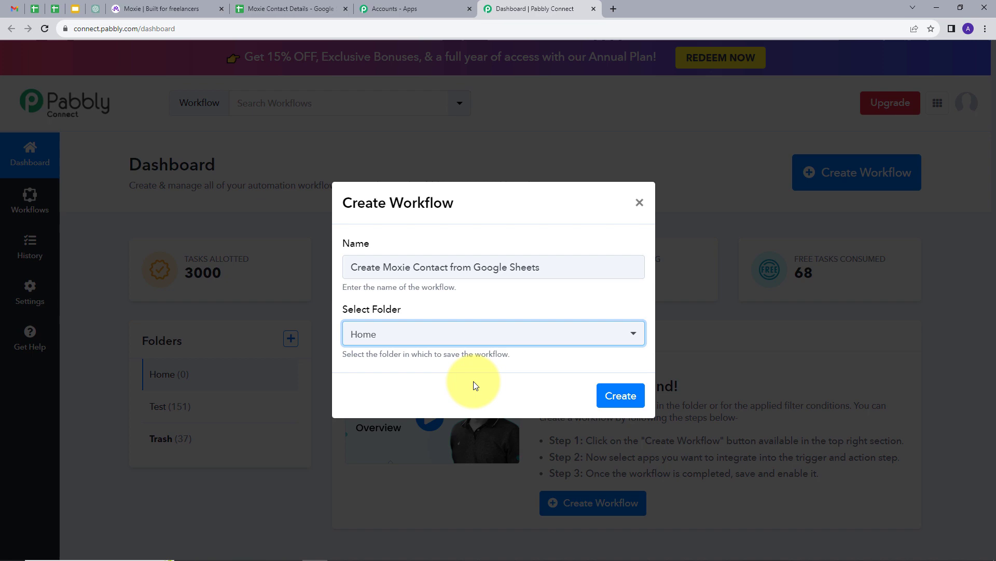
pyautogui.click(617, 397)
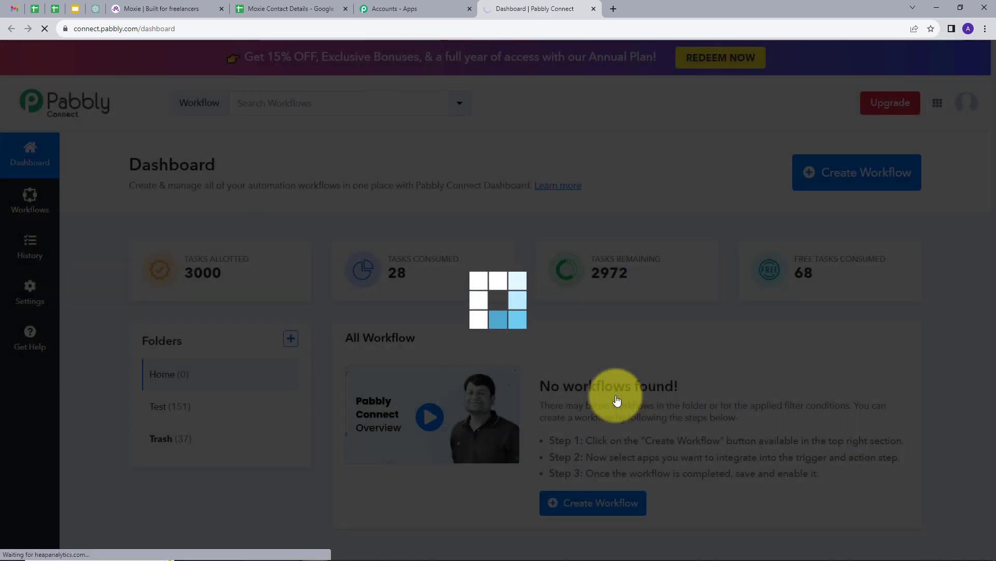
# Step: Set the workflow's trigger application to Google Sheets with the event New or Updated Spreadsheet Row
pyautogui.scroll(-2, 182, 300)
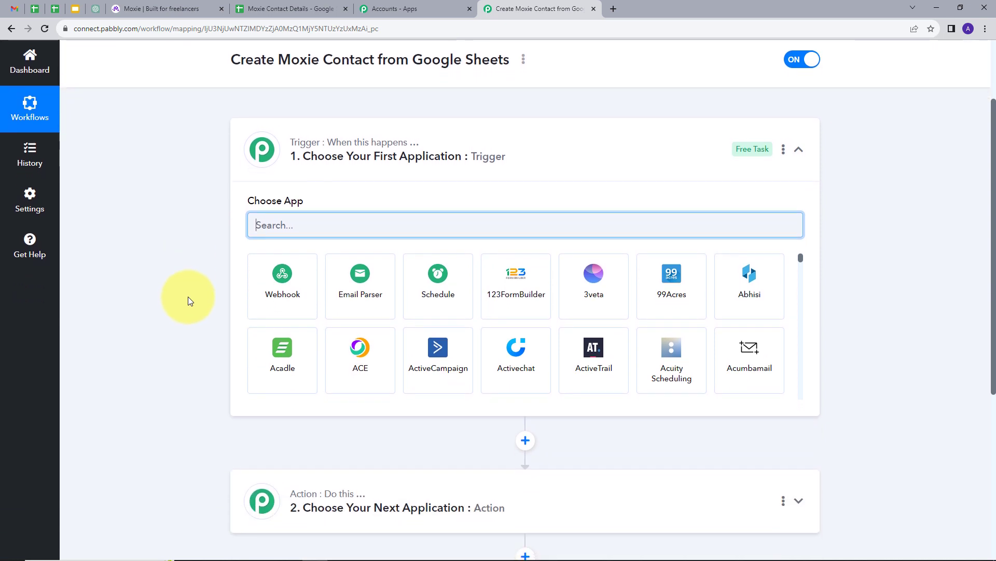
pyautogui.scroll(-1, 188, 297)
pyautogui.scroll(1, 187, 297)
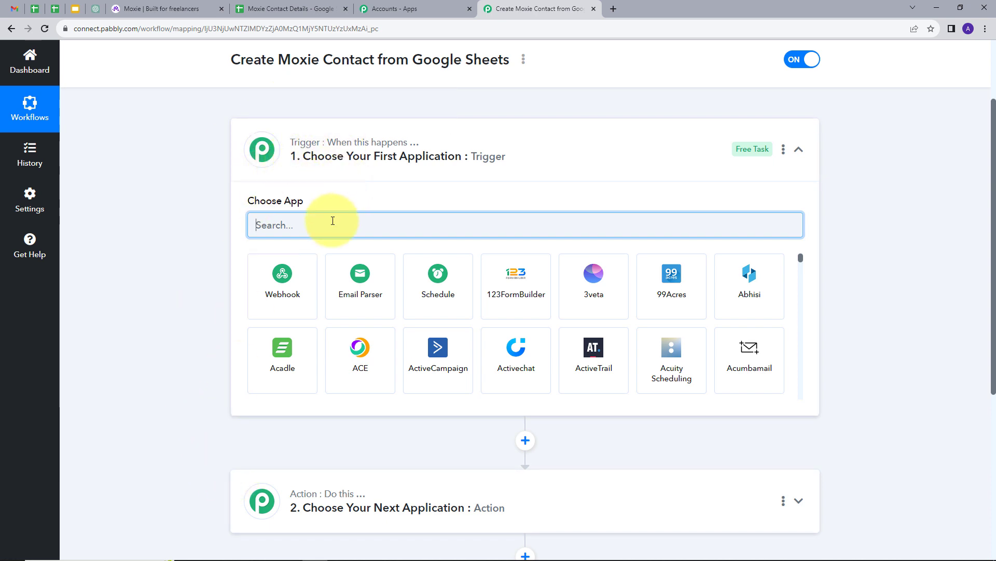
pyautogui.write('google')
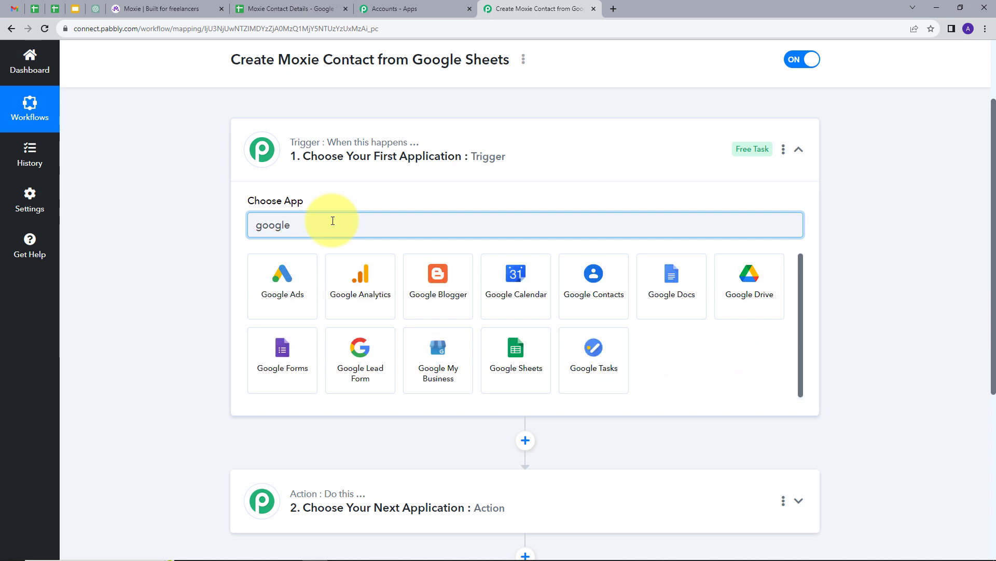
pyautogui.click(522, 363)
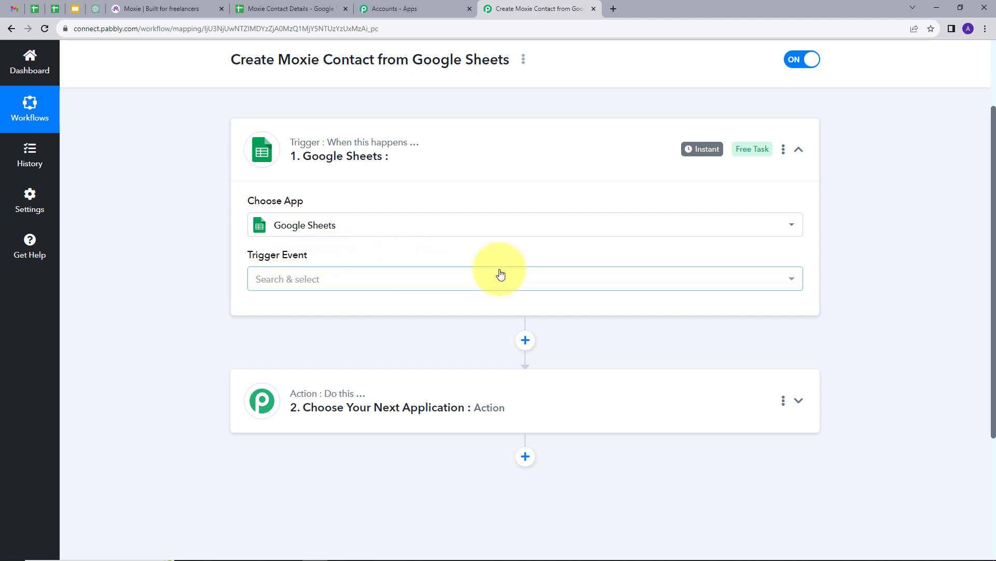
pyautogui.click(412, 279)
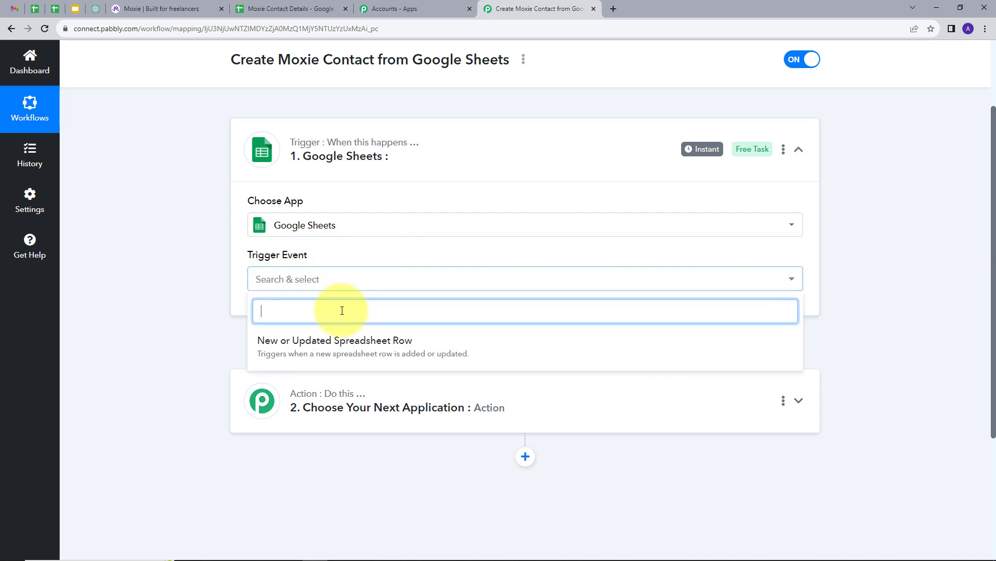
pyautogui.click(393, 351)
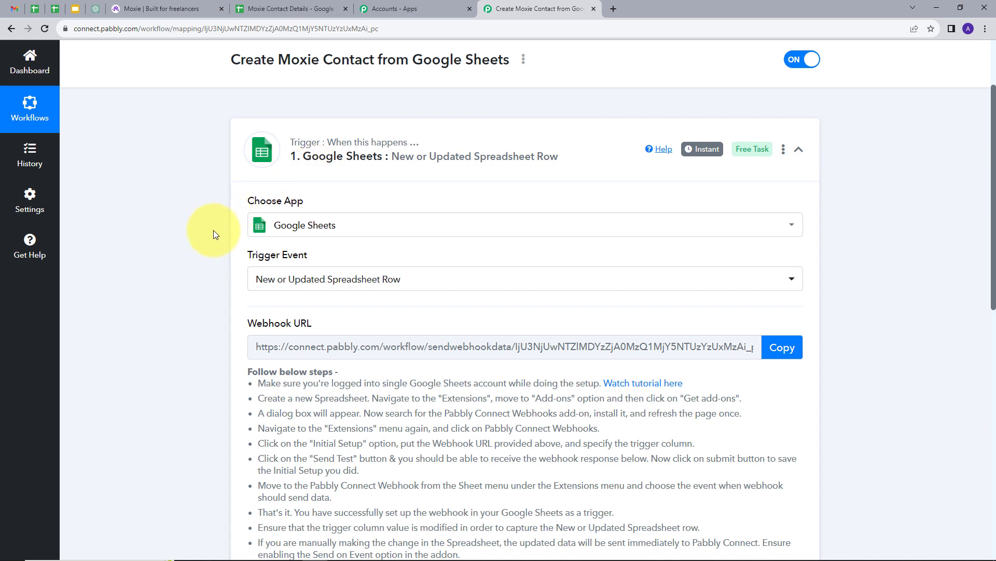
# Step: Review the Google Sheets trigger's setup instructions and copy its webhook URL
pyautogui.scroll(-1, 214, 229)
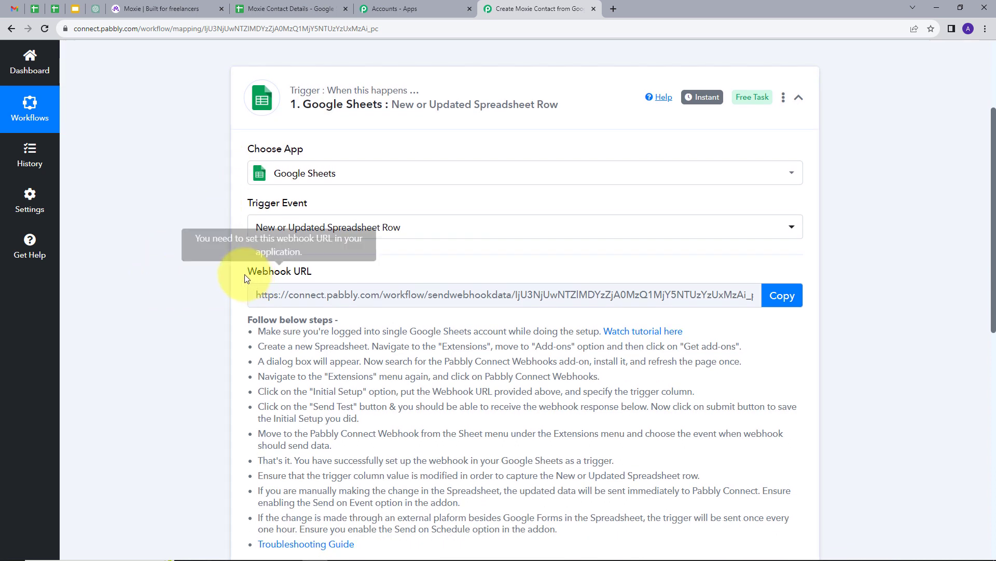
pyautogui.scroll(-1, 369, 257)
pyautogui.moveTo(262, 222)
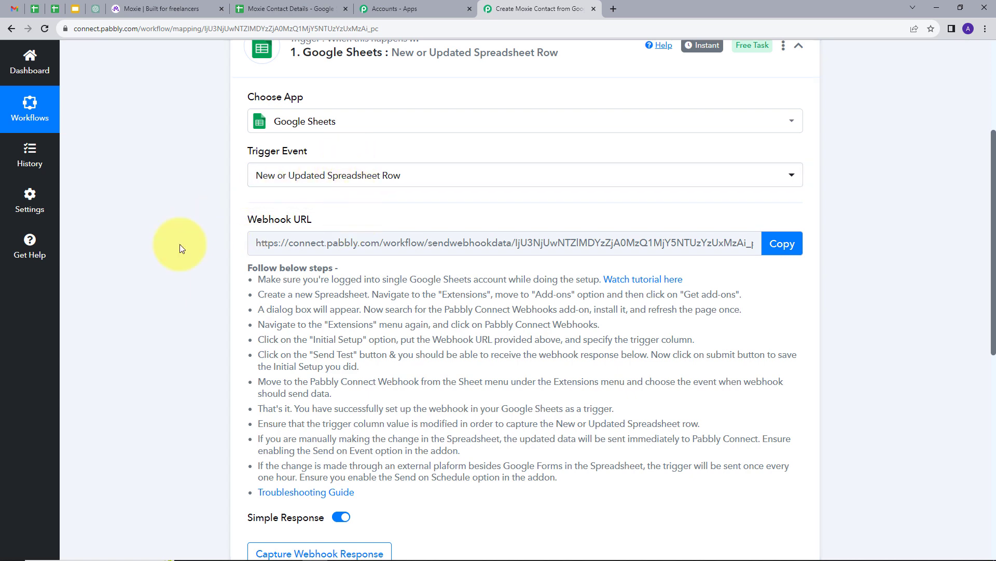
pyautogui.moveTo(249, 266); pyautogui.dragTo(714, 492)
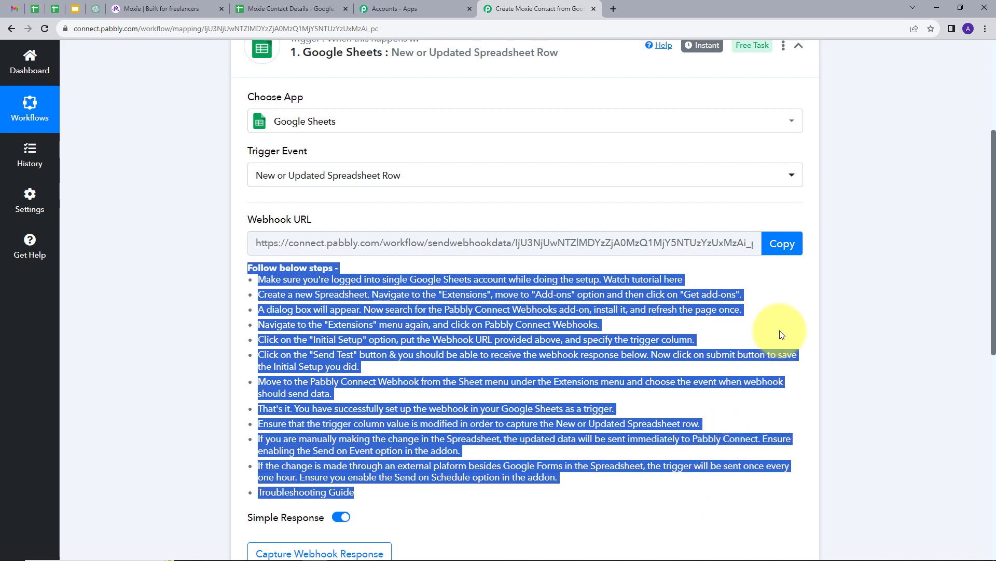
pyautogui.click(787, 247)
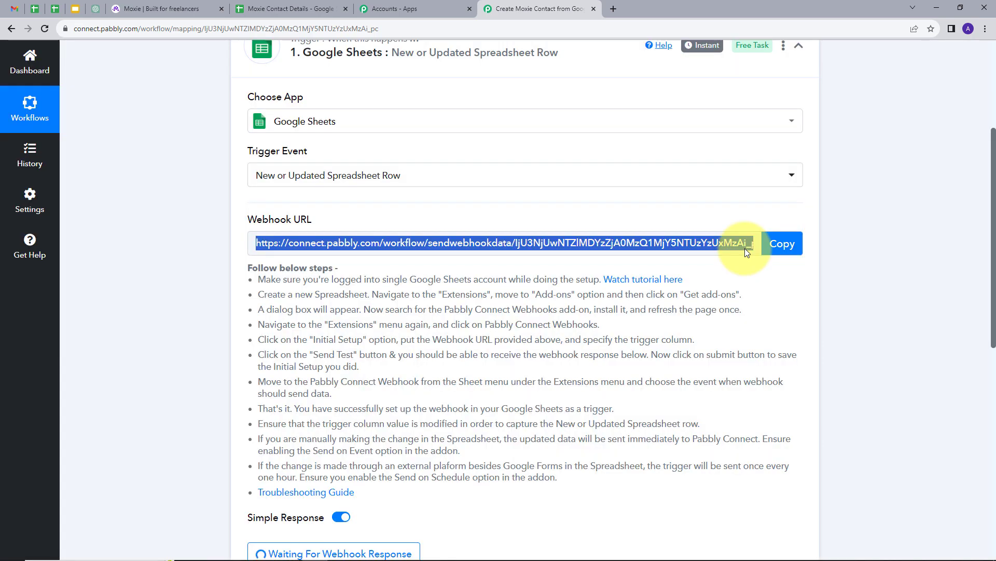
# Step: Switch to the Moxie Contact Details spreadsheet and check the add-on marketplace for Pabbly Connect Webhooks
pyautogui.click(309, 5)
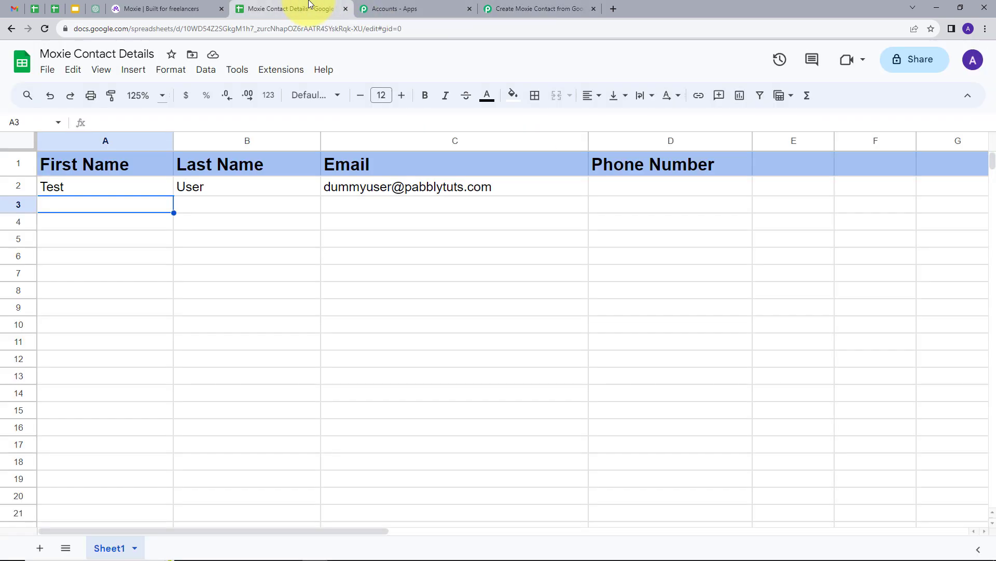
pyautogui.click(288, 69)
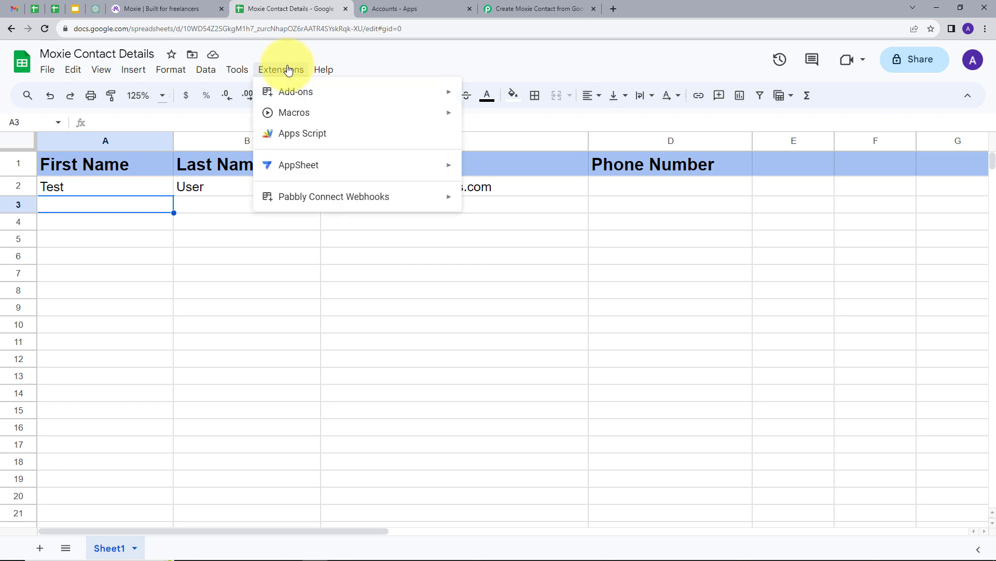
pyautogui.moveTo(287, 92)
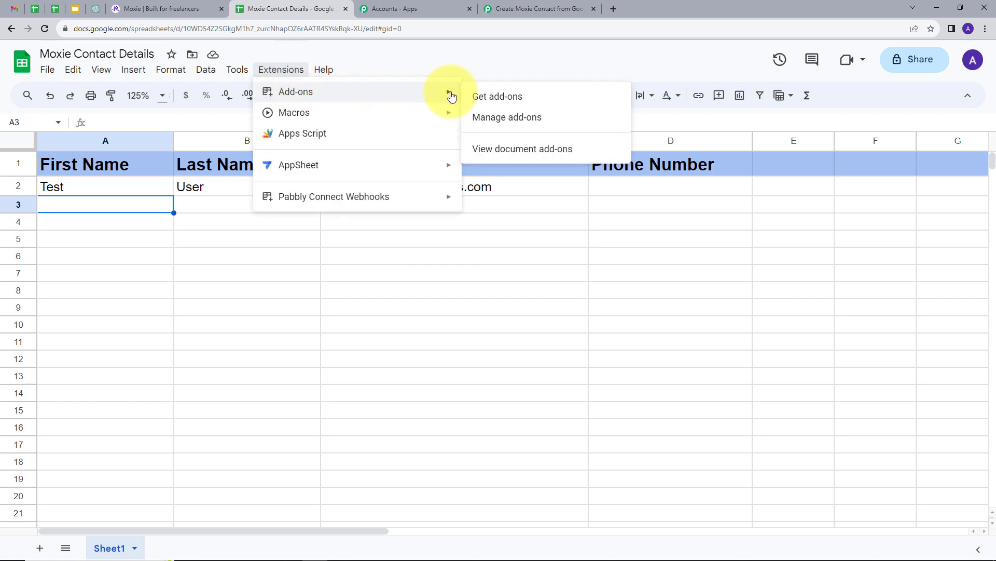
pyautogui.click(497, 97)
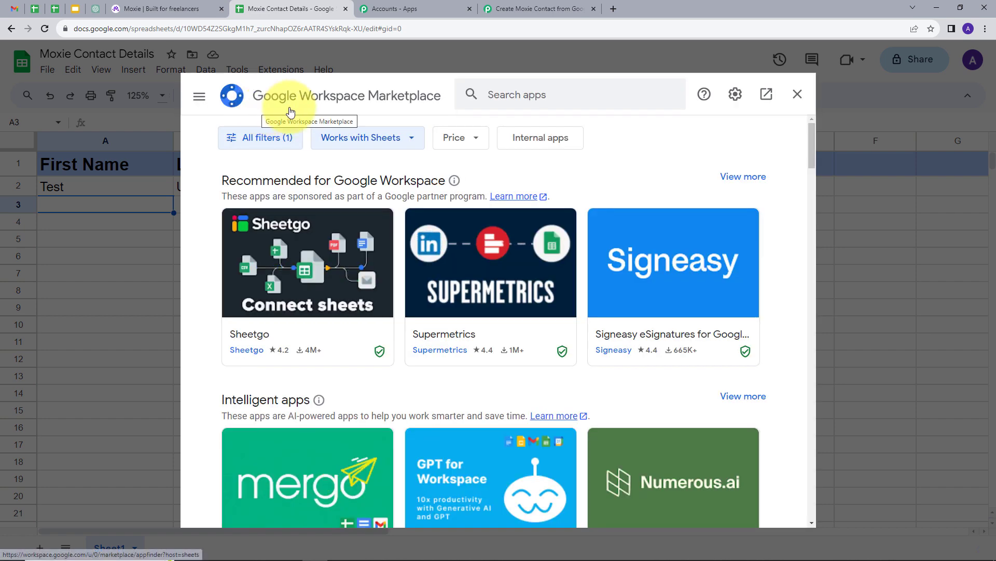
pyautogui.click(518, 95)
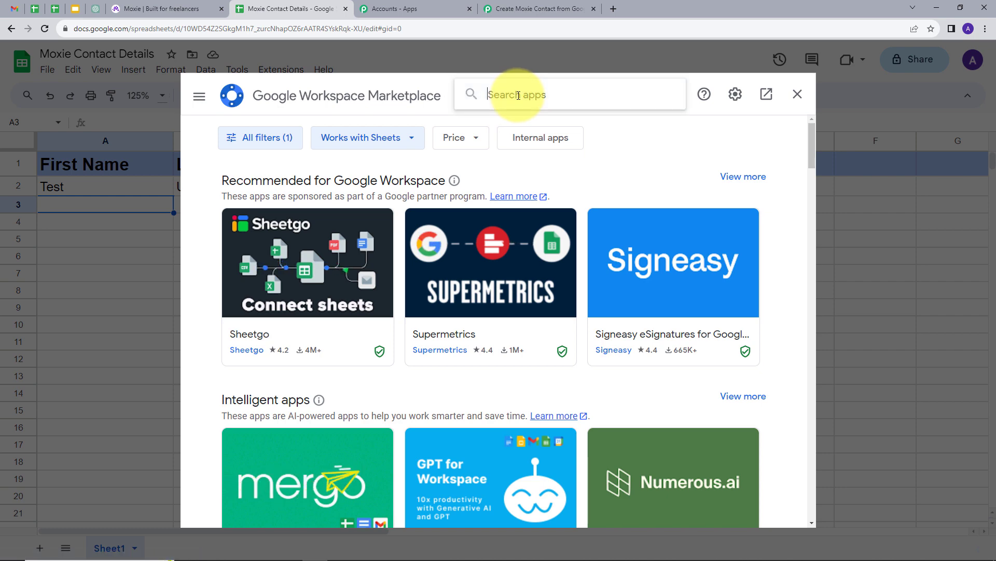
pyautogui.write('pabb')
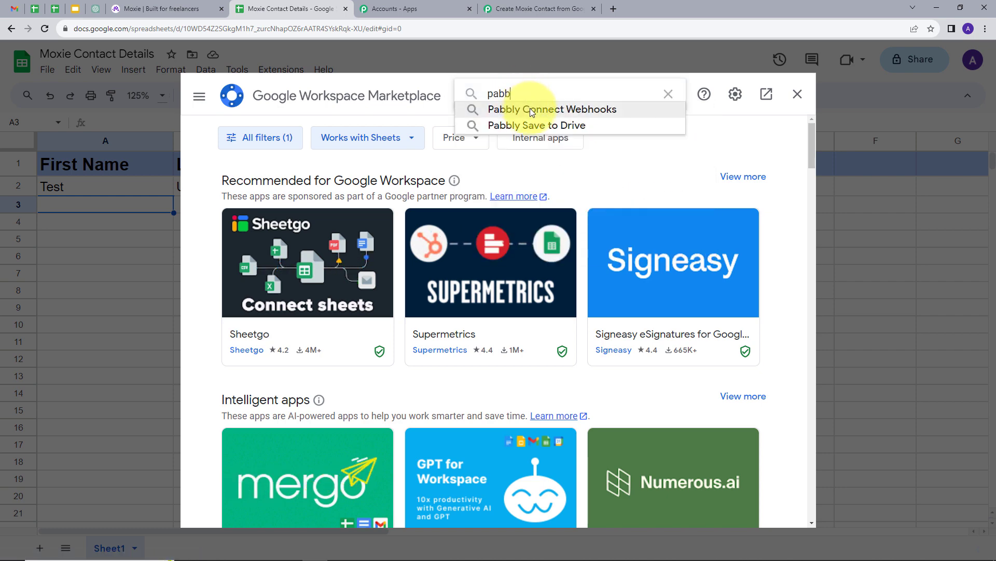
pyautogui.click(530, 109)
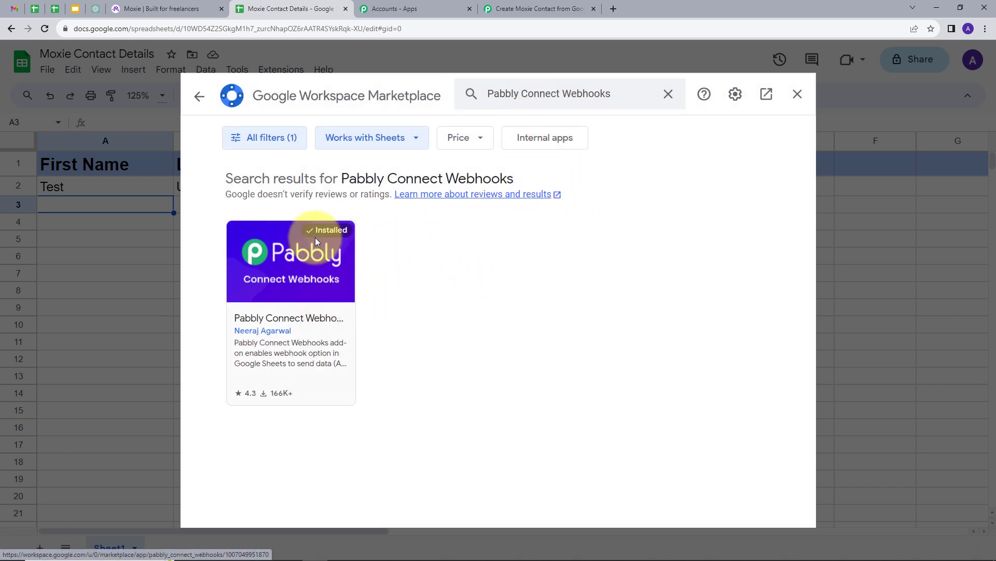
pyautogui.click(797, 94)
# Step: Open the Pabbly Connect Webhooks initial setup for Sheet1, paste the webhook URL and set the trigger column to D
pyautogui.click(274, 72)
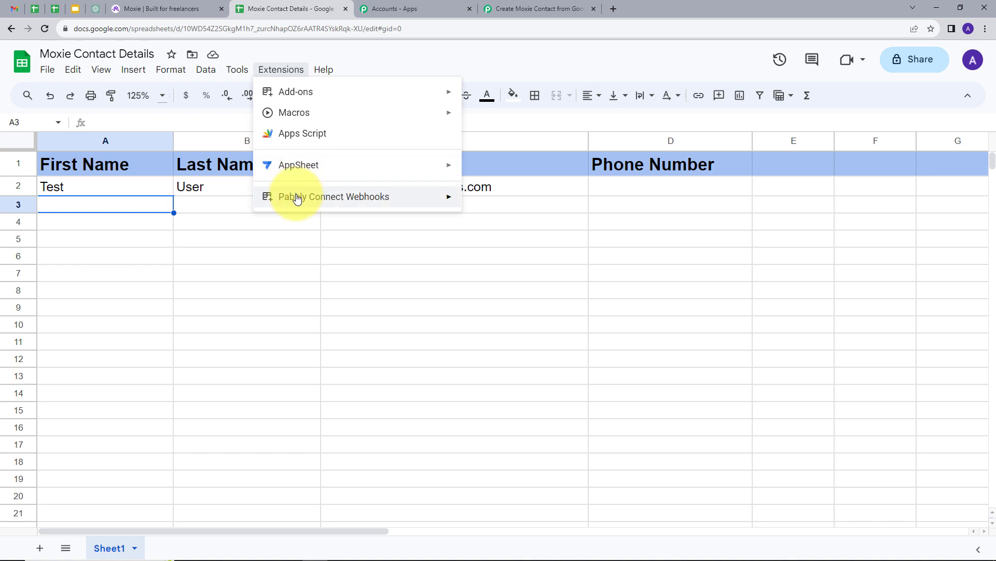
pyautogui.moveTo(289, 197)
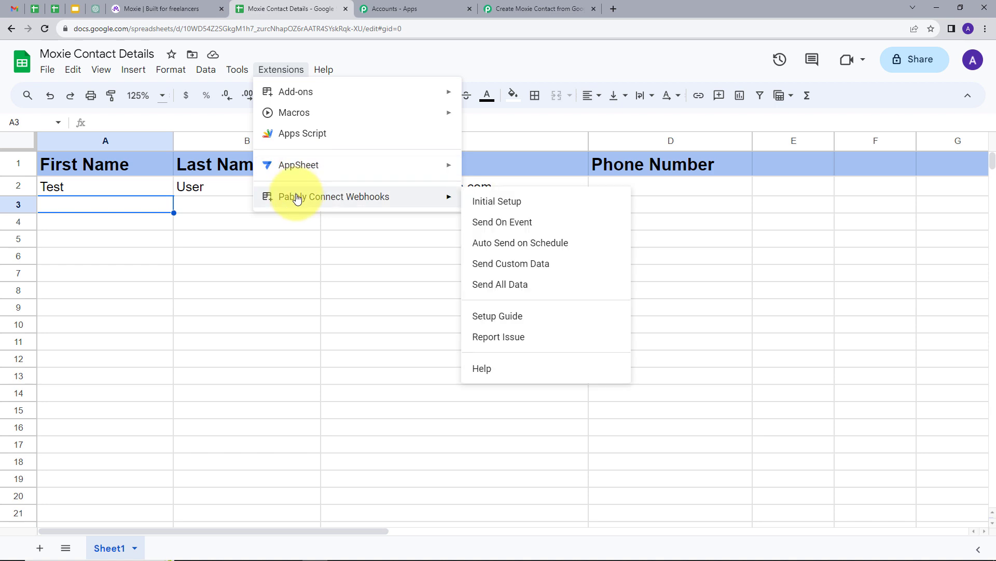
pyautogui.click(505, 206)
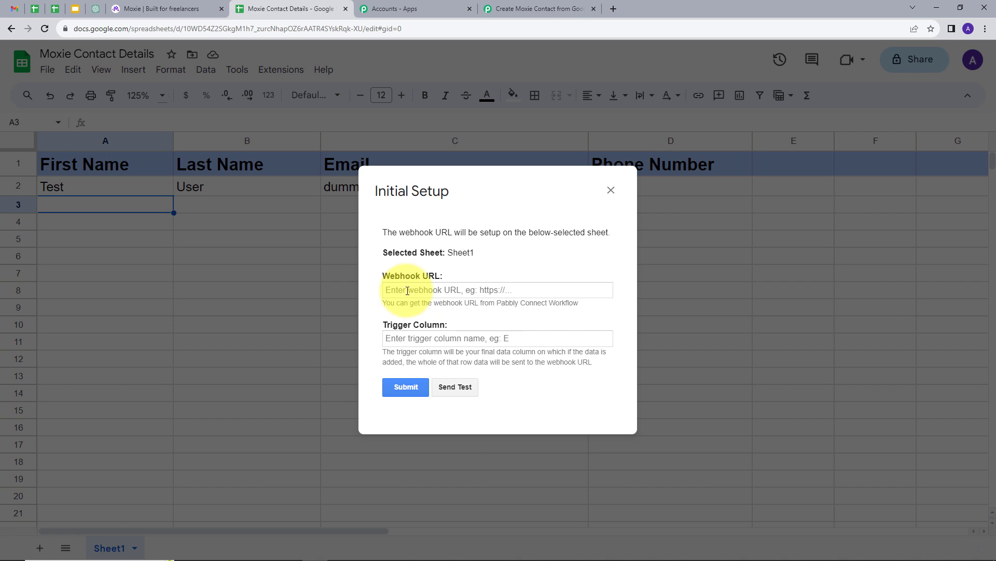
pyautogui.click(408, 290)
pyautogui.hotkey('ctrl', 'v')
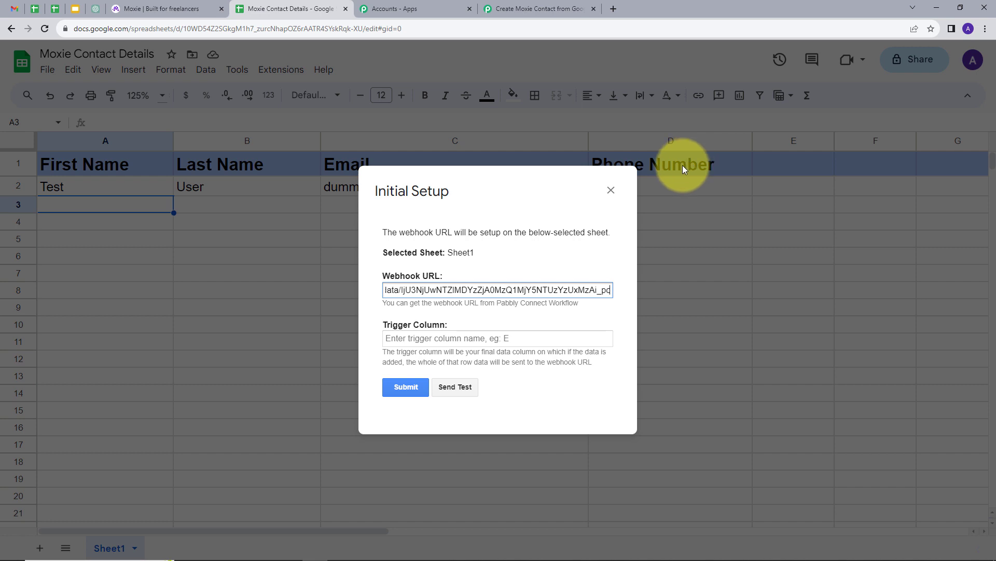
pyautogui.click(471, 341)
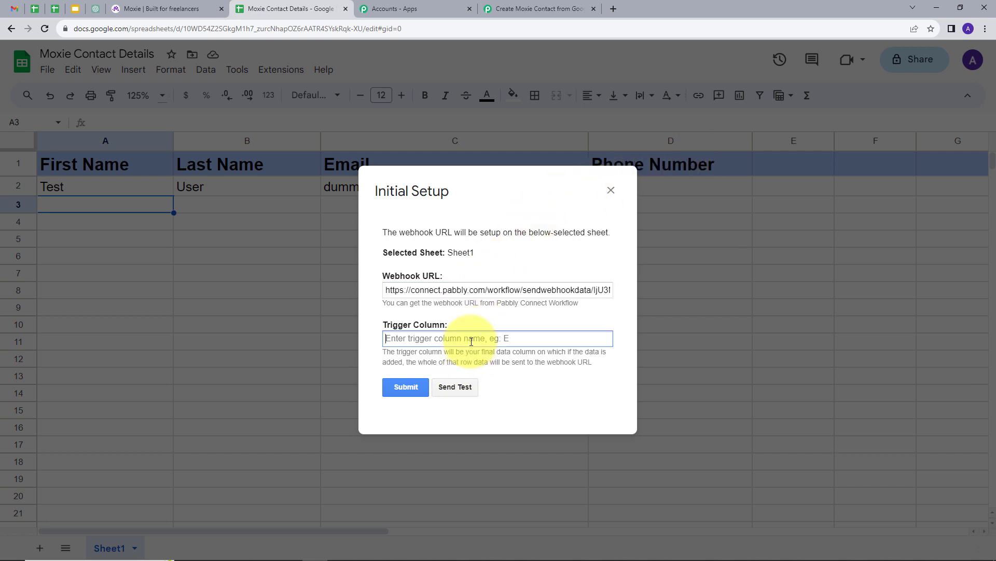
pyautogui.write('D')
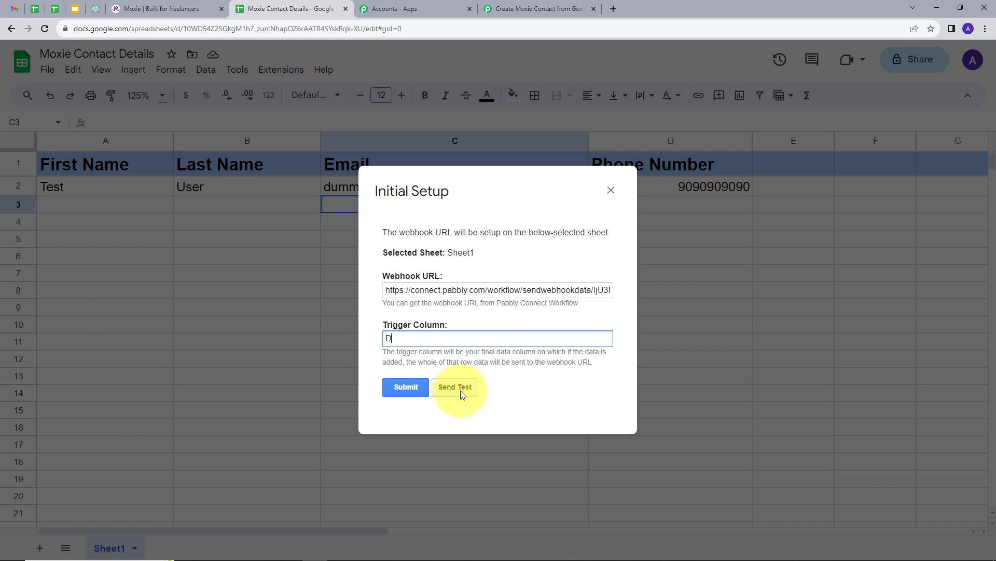
# Step: Send test data to the webhook, submit the initial setup and close it
pyautogui.click(456, 388)
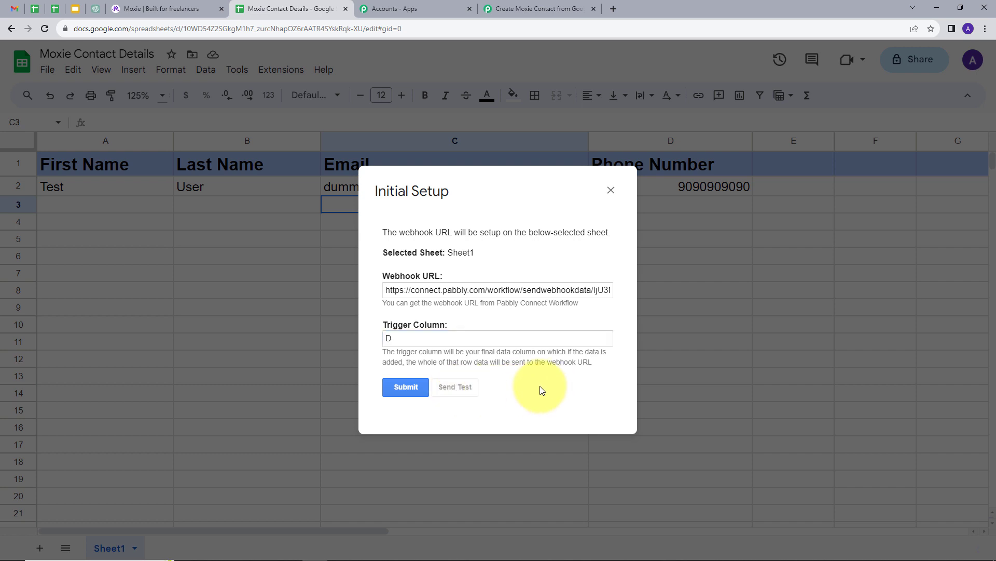
pyautogui.scroll(-1, 538, 386)
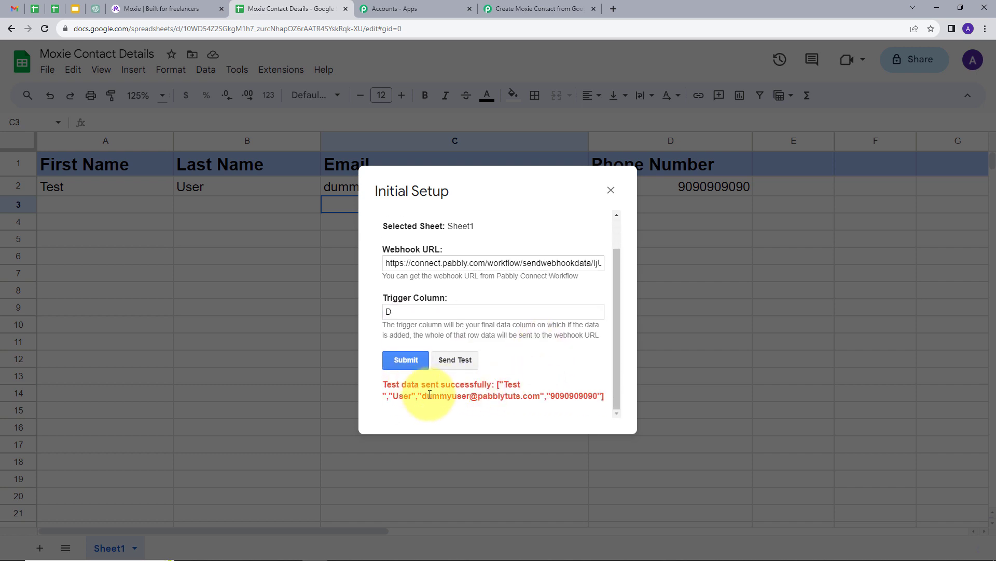
pyautogui.scroll(1, 419, 386)
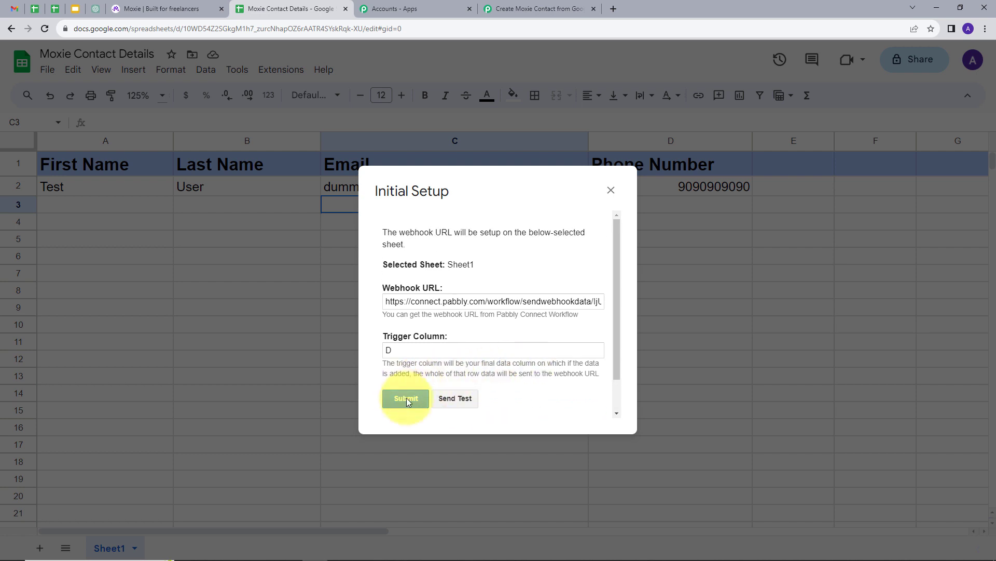
pyautogui.click(406, 397)
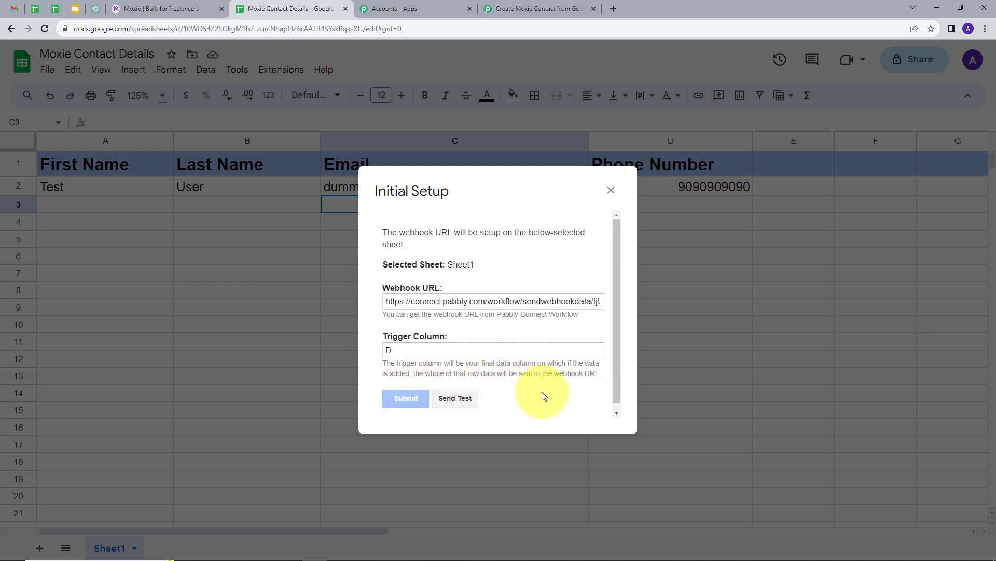
pyautogui.scroll(-1, 540, 385)
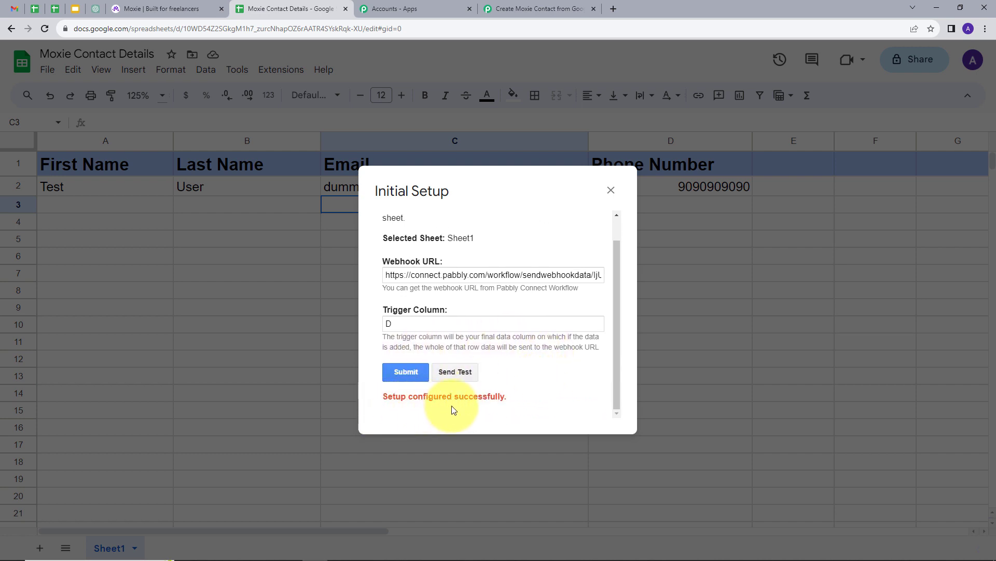
pyautogui.click(611, 192)
# Step: Turn on Send On Event for the Pabbly Connect Webhooks add-on in this spreadsheet
pyautogui.click(271, 74)
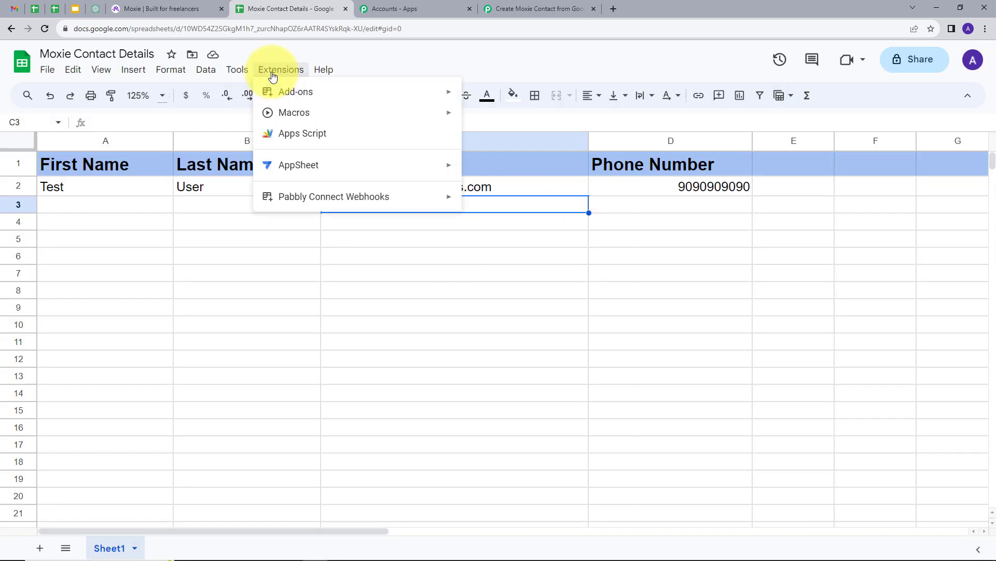
pyautogui.moveTo(400, 200)
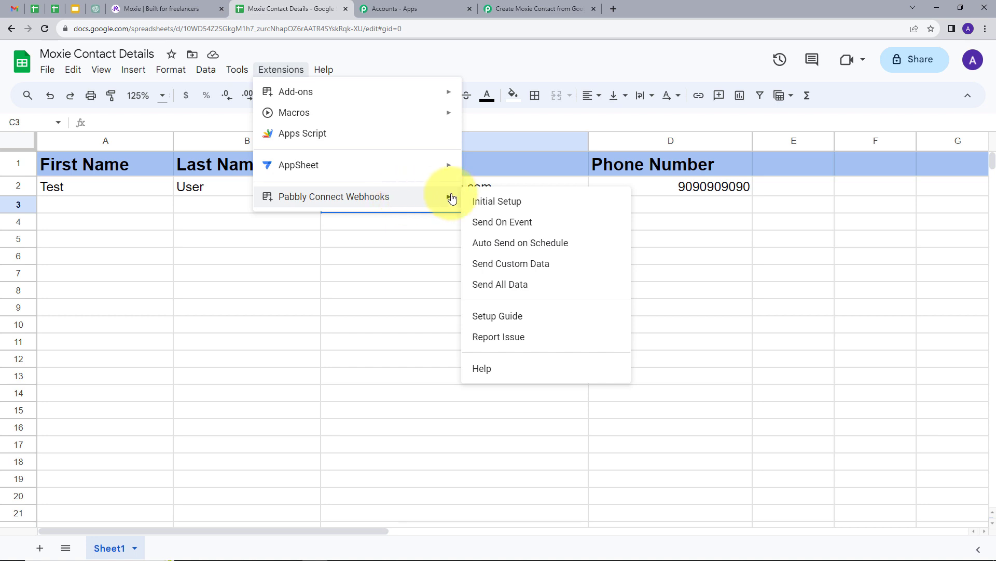
pyautogui.click(486, 226)
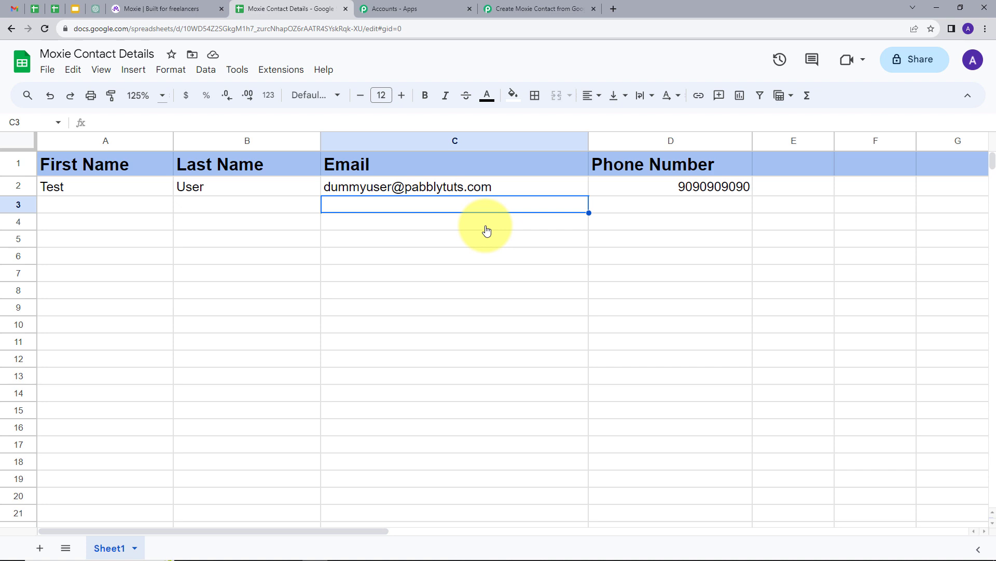
# Step: Switch to the Pabbly Connect workflow and check the received trigger response's trigger column, spreadsheet name and contact fields
pyautogui.click(532, 6)
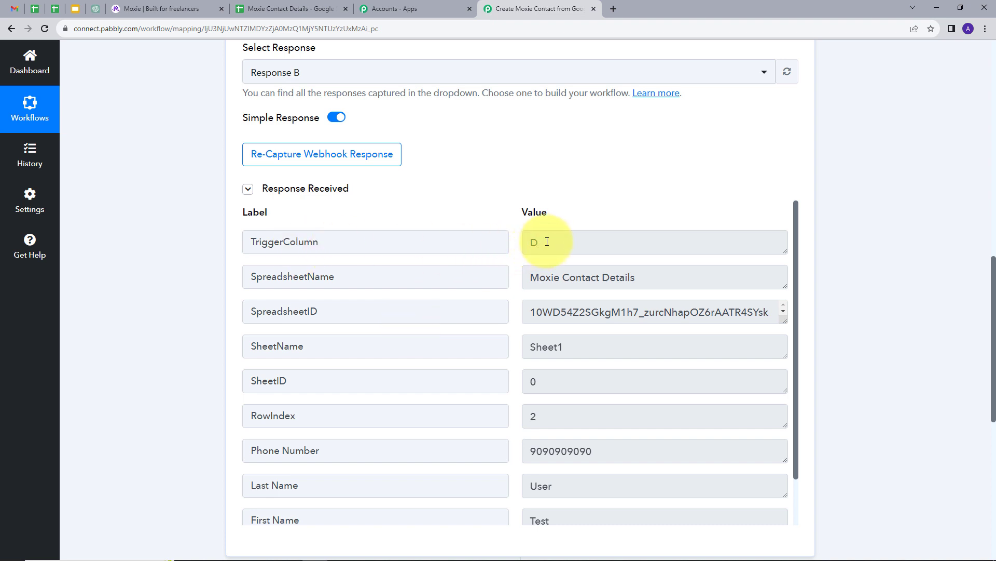
pyautogui.doubleClick(534, 242)
pyautogui.moveTo(675, 281); pyautogui.dragTo(504, 297)
pyautogui.scroll(-2, 634, 332)
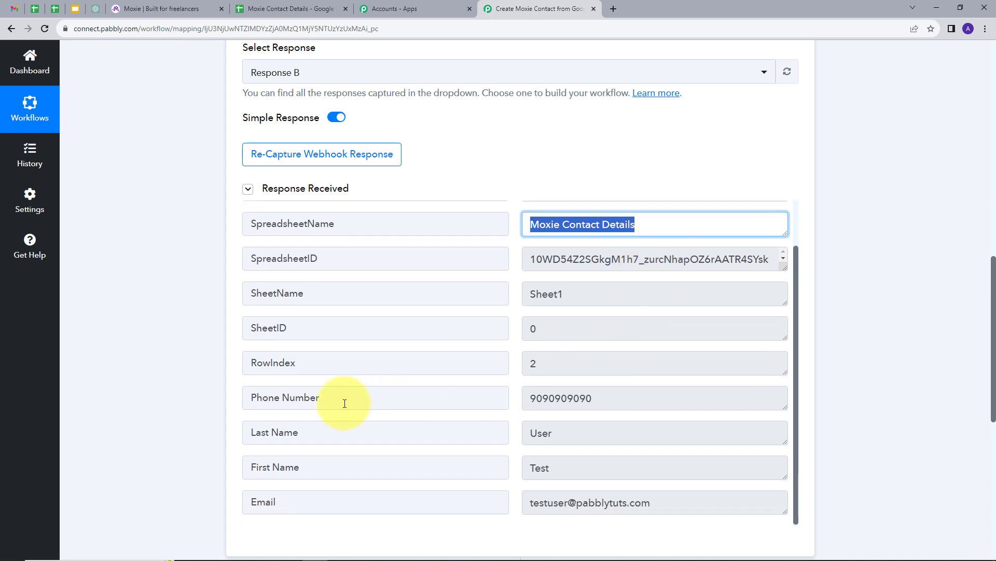
pyautogui.moveTo(635, 401); pyautogui.dragTo(303, 407)
pyautogui.scroll(-2, 445, 418)
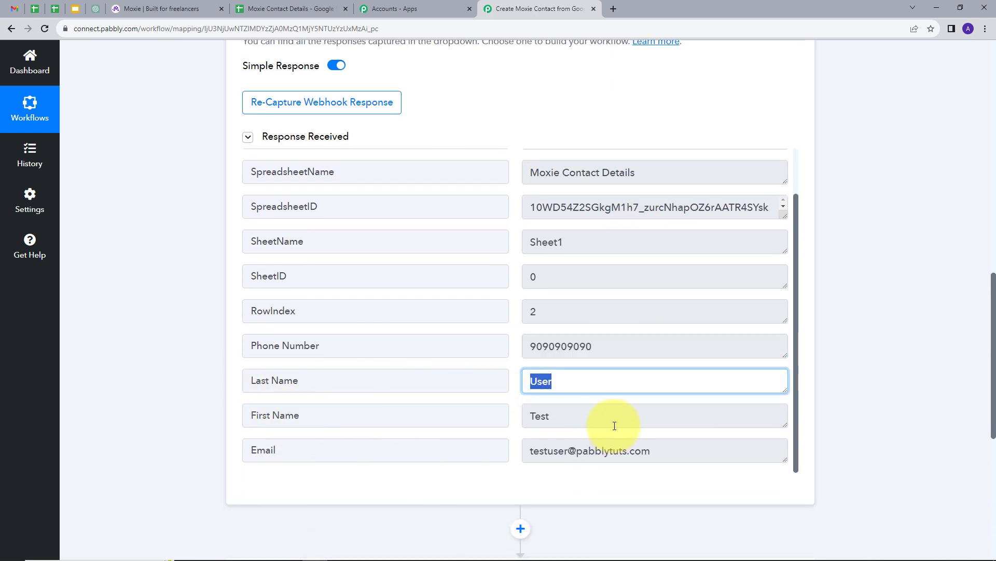
pyautogui.moveTo(614, 423); pyautogui.dragTo(501, 424)
pyautogui.moveTo(650, 451); pyautogui.dragTo(502, 467)
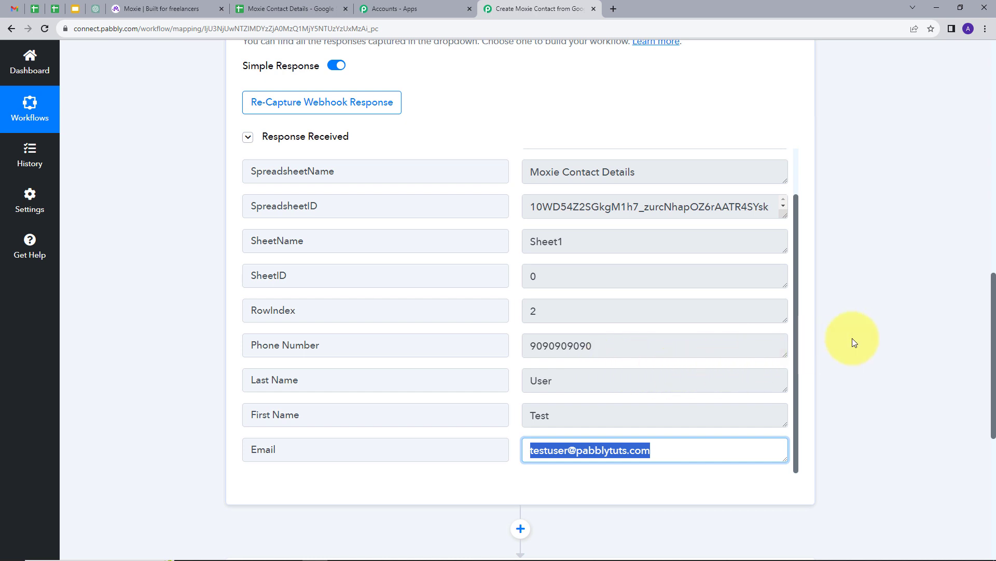
# Step: Set the workflow's action application to Moxie with the action event Create Contact
pyautogui.scroll(-4, 852, 338)
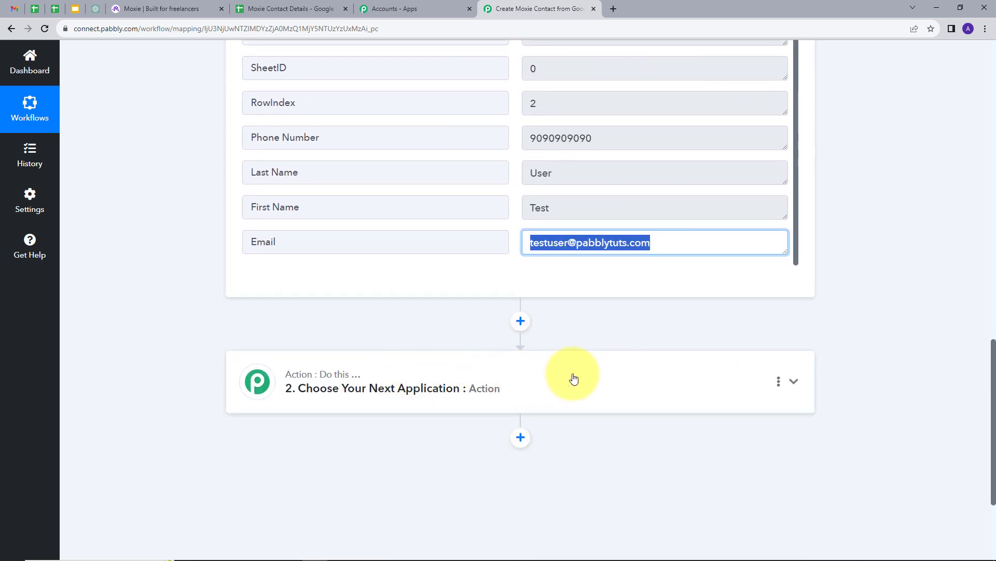
pyautogui.click(596, 378)
pyautogui.click(386, 357)
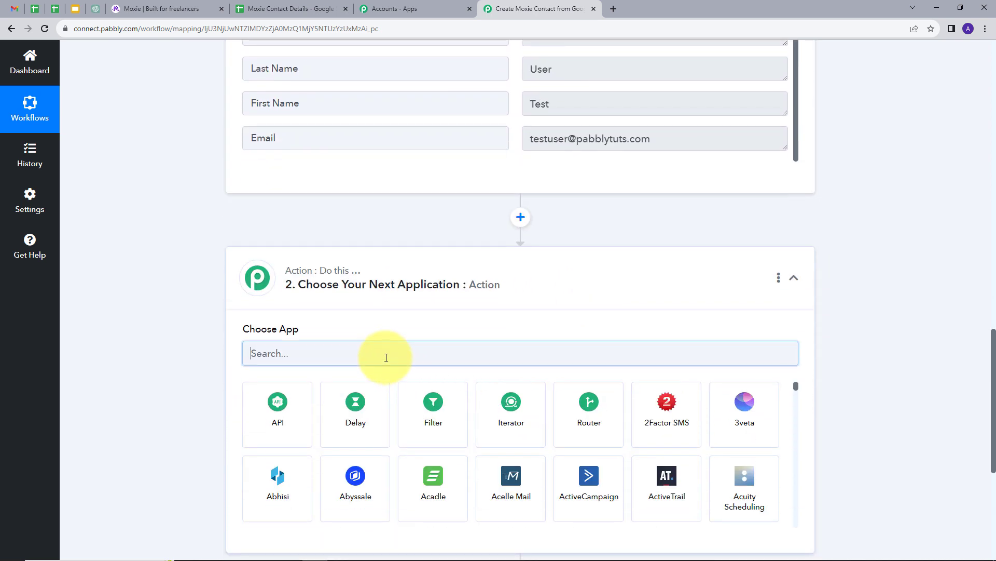
pyautogui.write('Moxie')
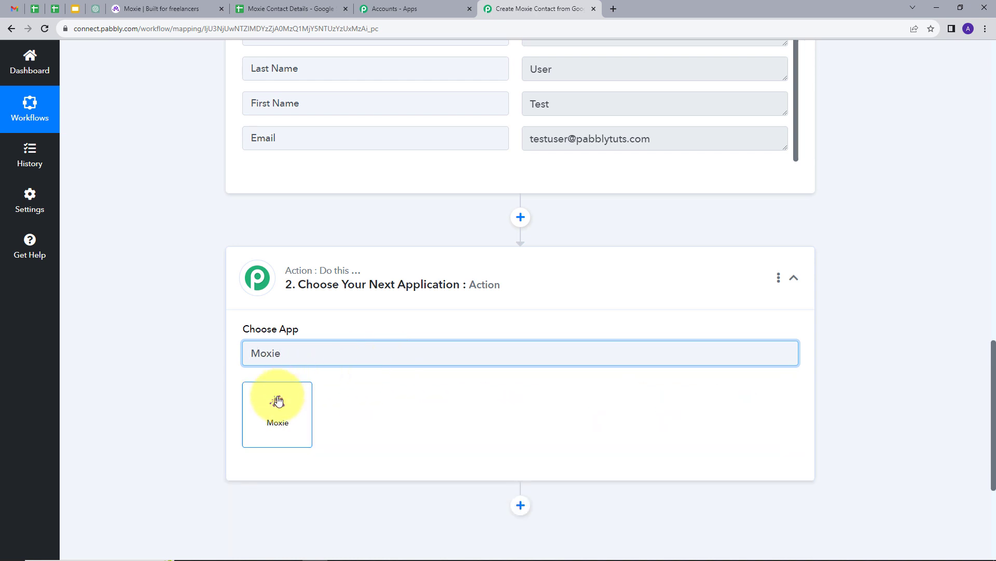
pyautogui.click(272, 414)
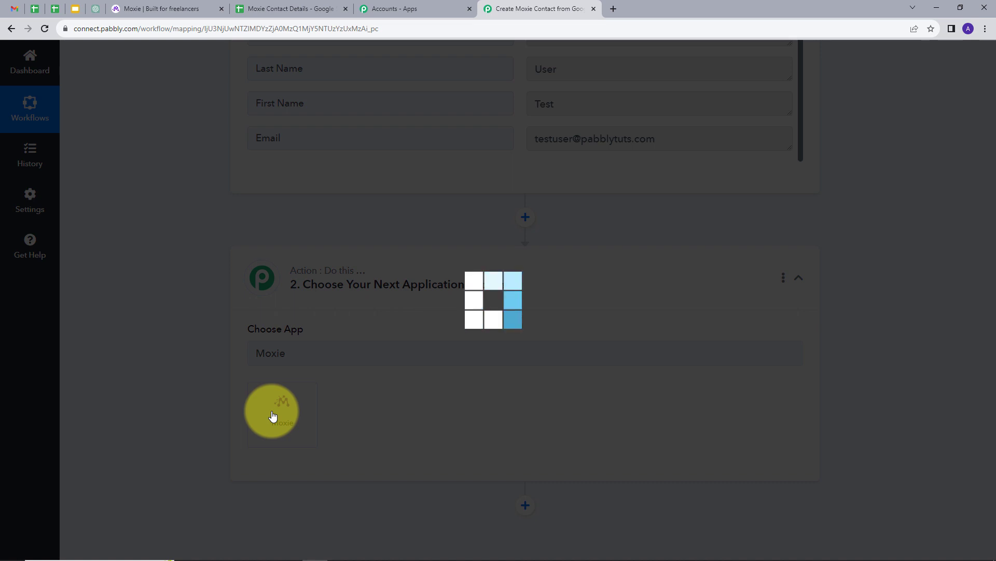
pyautogui.scroll(-2, 275, 365)
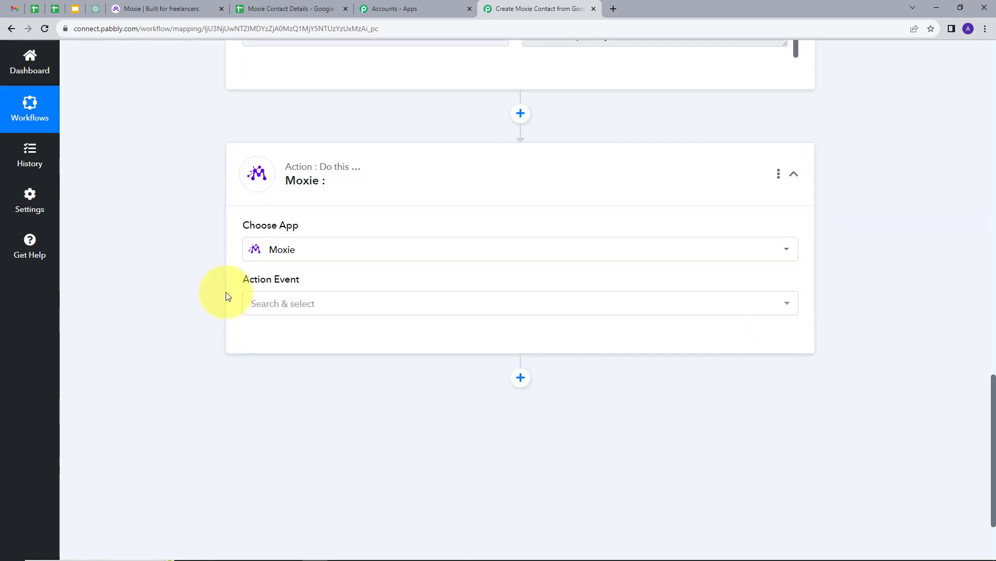
pyautogui.click(370, 303)
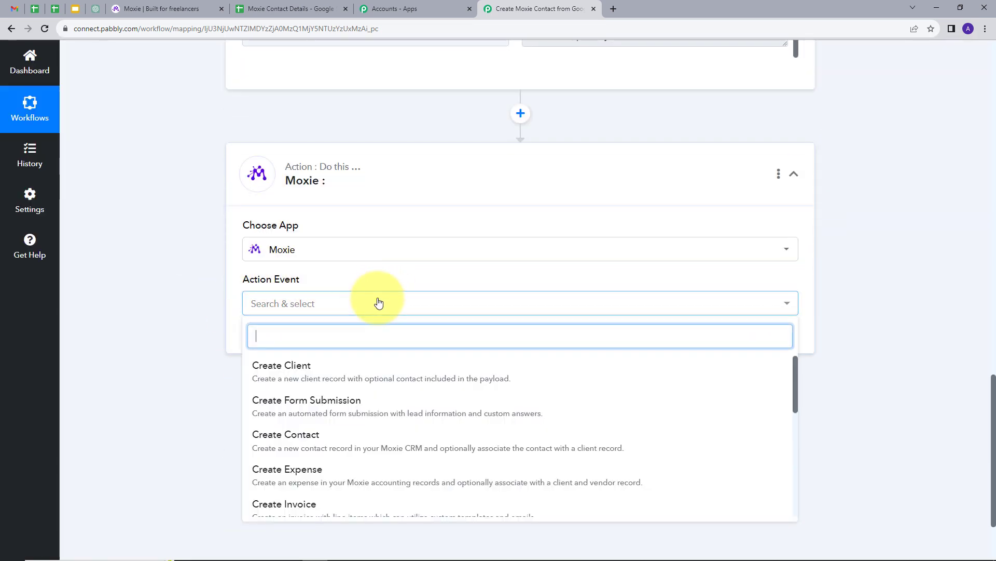
pyautogui.click(284, 440)
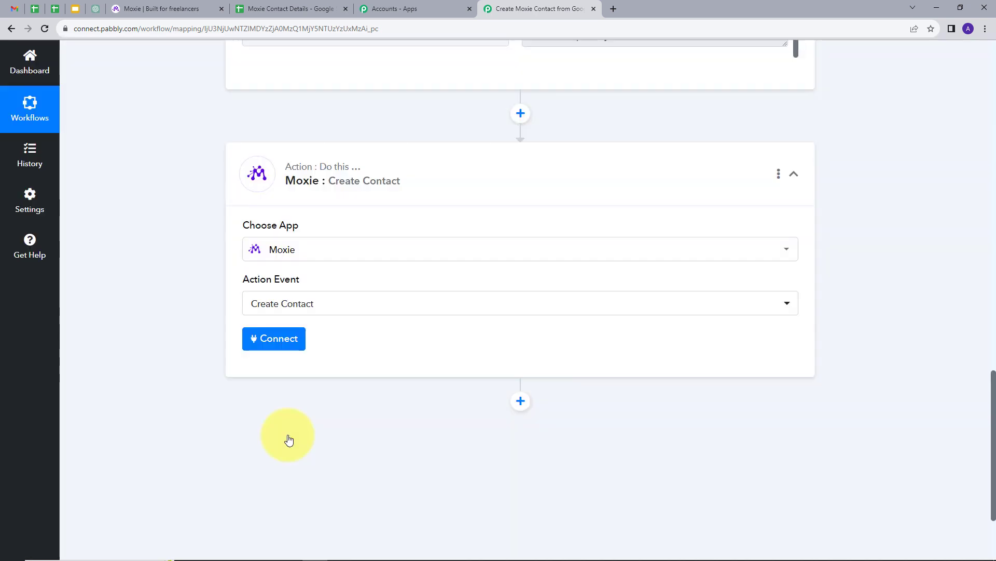
# Step: Start adding a new Moxie connection, and copy the API key from the Pabbly integration in Moxie's connected apps
pyautogui.click(273, 338)
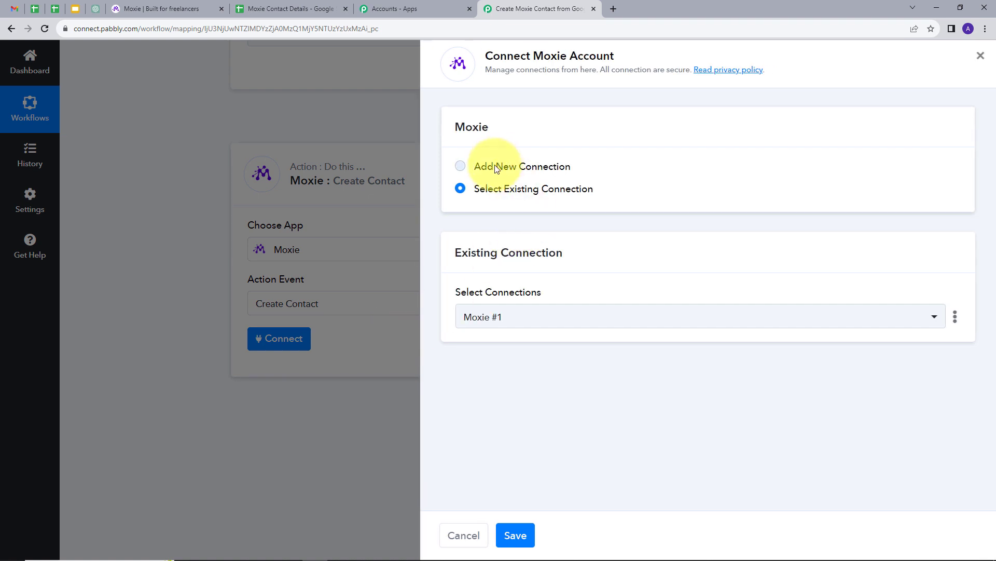
pyautogui.click(496, 168)
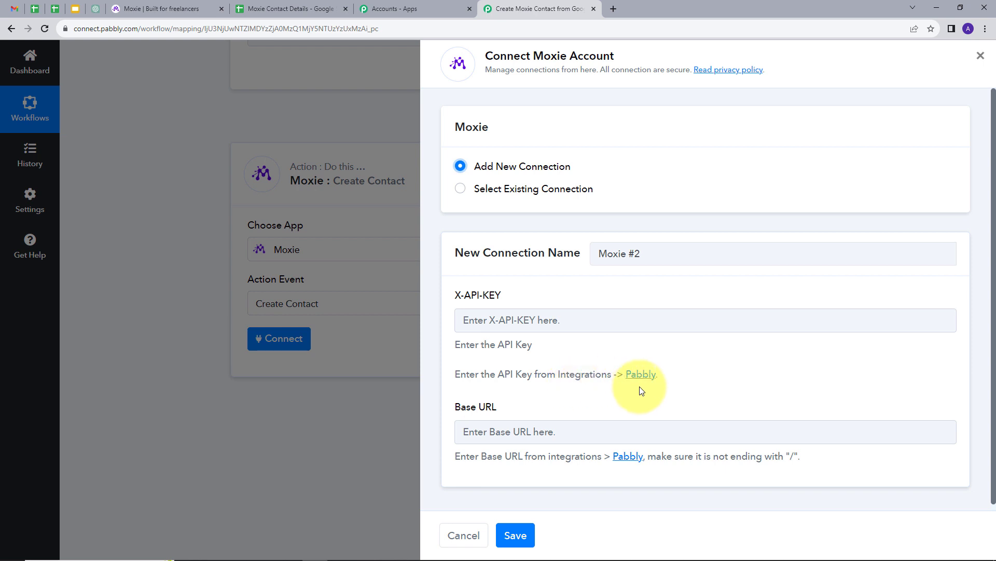
pyautogui.click(161, 9)
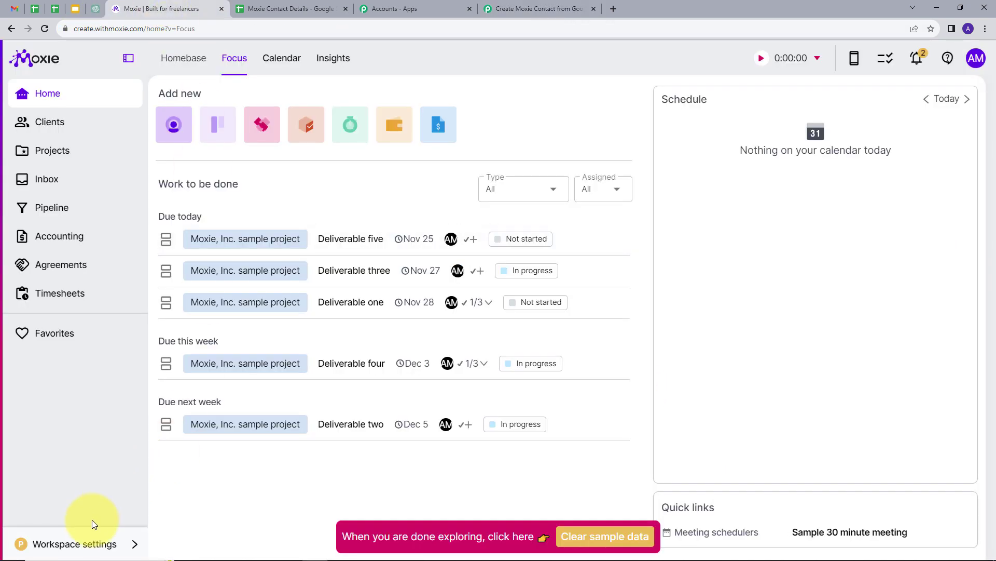
pyautogui.click(122, 543)
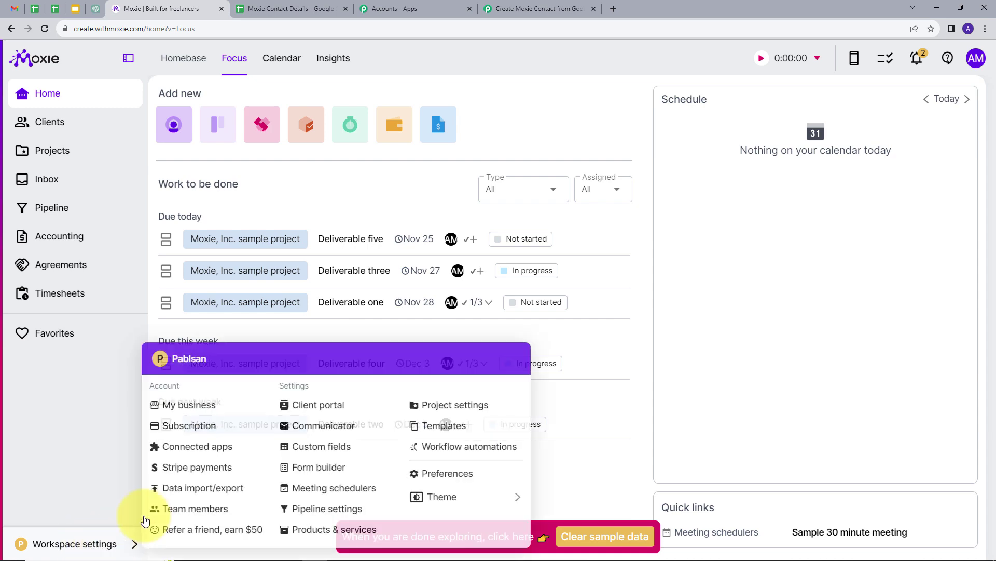
pyautogui.click(175, 447)
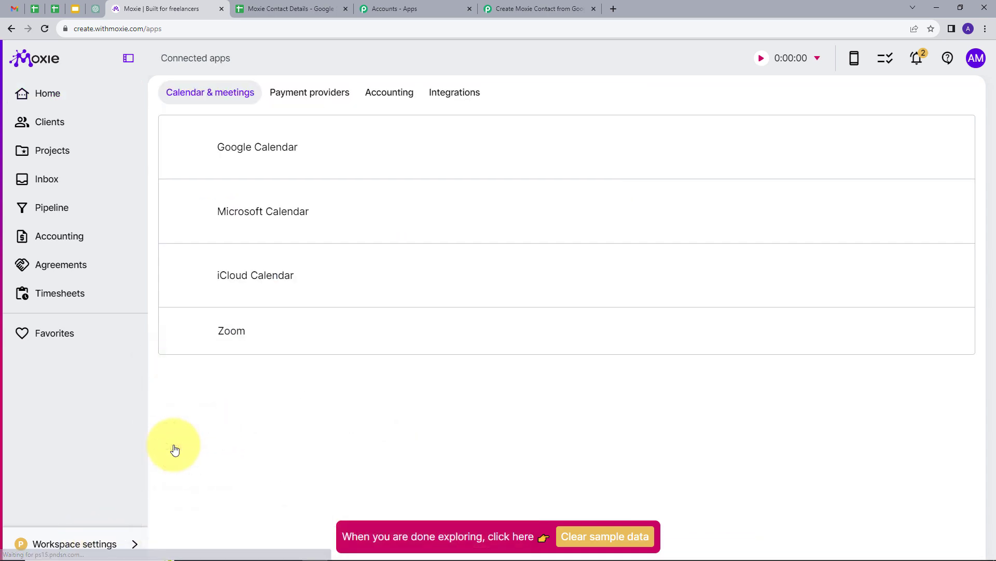
pyautogui.click(454, 95)
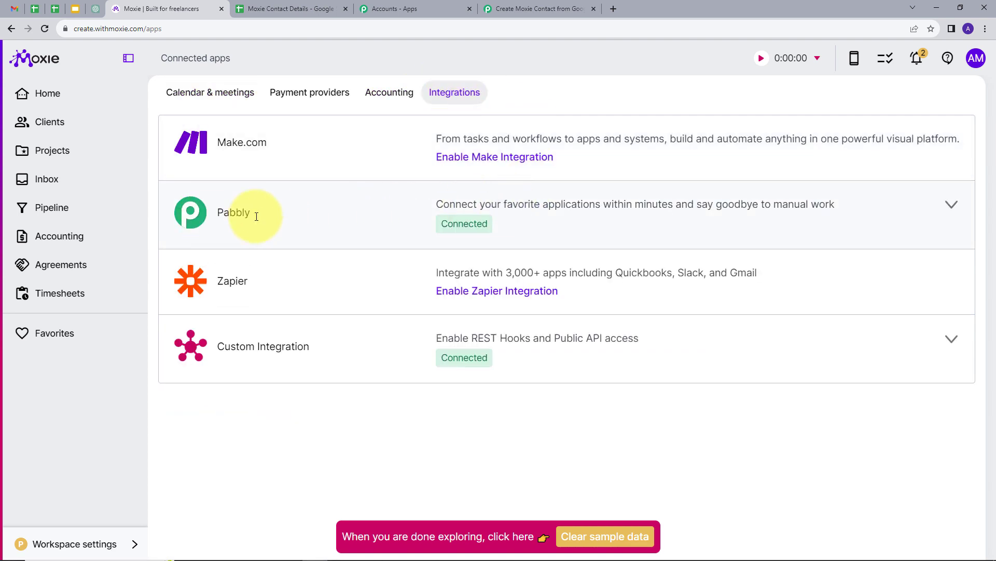
pyautogui.click(949, 207)
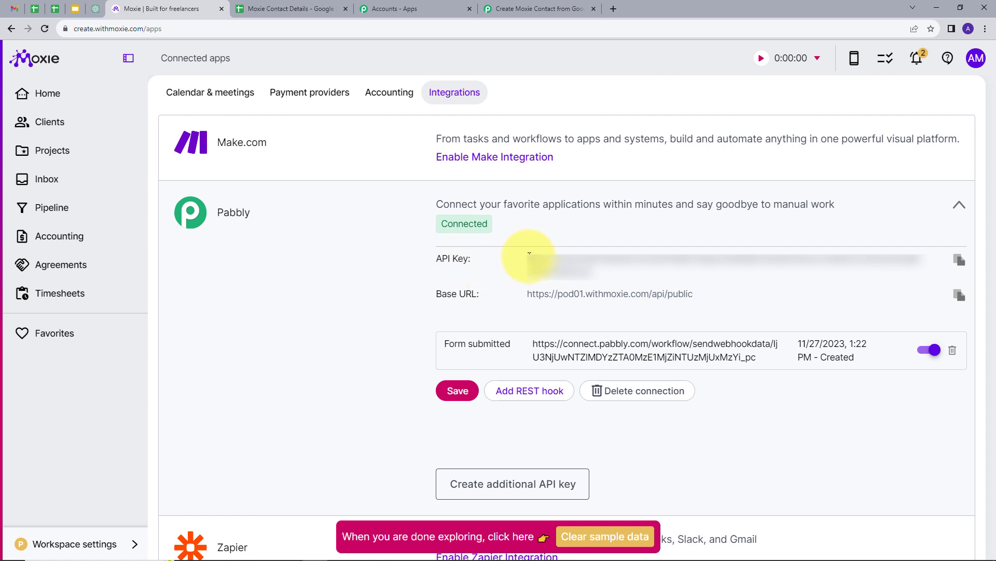
pyautogui.moveTo(512, 260); pyautogui.dragTo(601, 283)
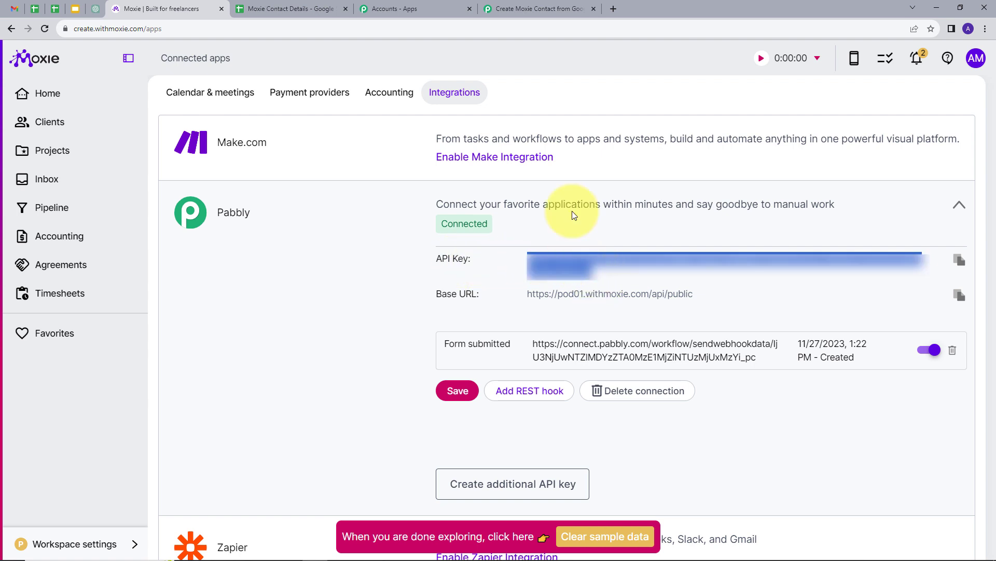
# Step: Return to the Pabbly Connect workflow and paste the API key into the new Moxie connection's X-API-KEY field
pyautogui.click(544, 9)
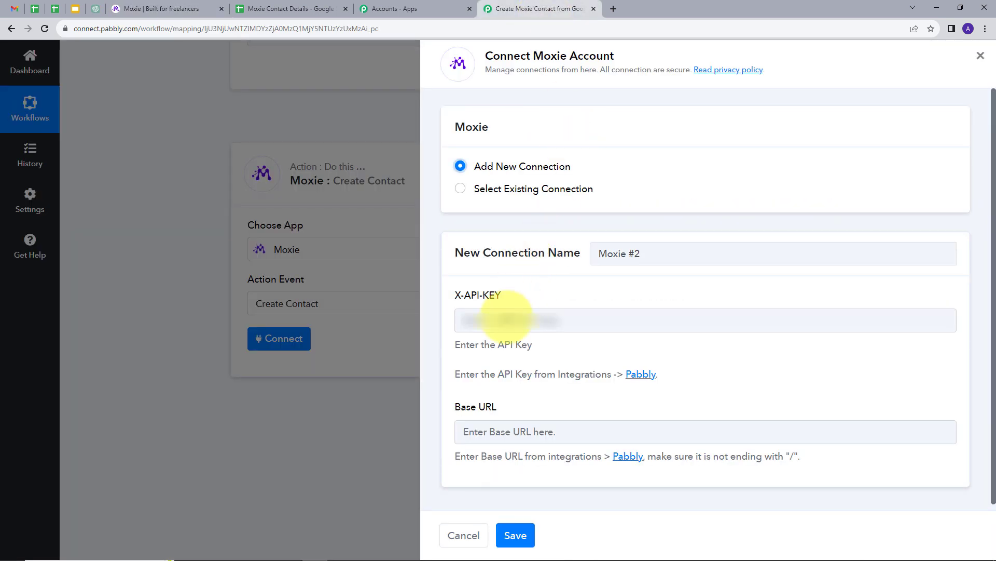
pyautogui.click(508, 317)
pyautogui.hotkey('ctrl', 'v')
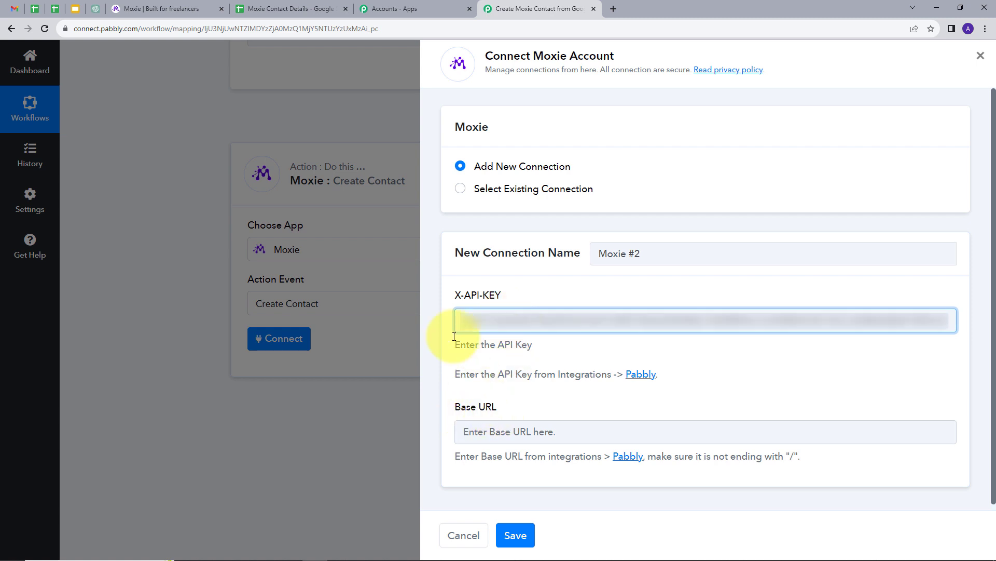
# Step: Switch to Moxie and copy the Base URL of the Pabbly integration in the connected apps
pyautogui.click(167, 8)
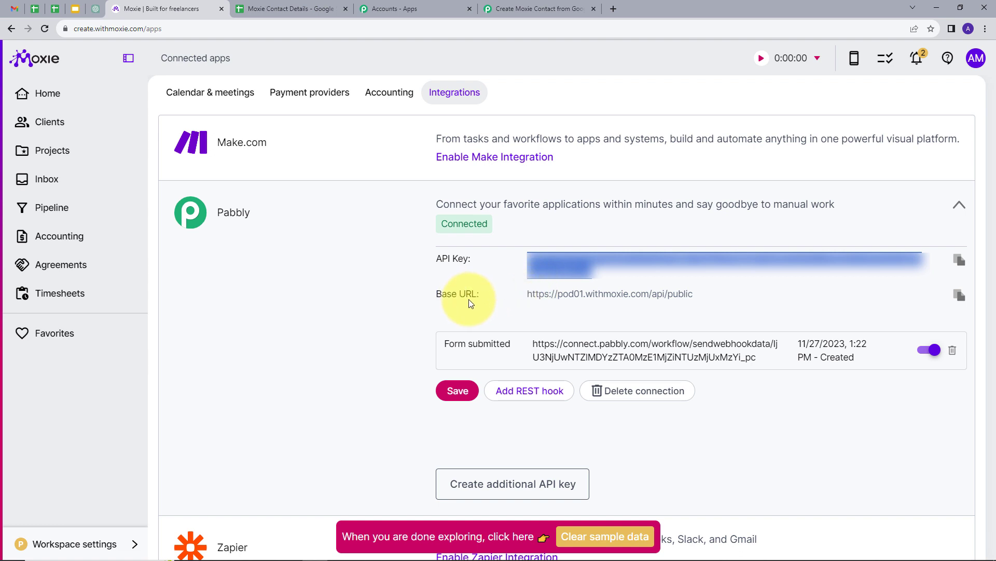
pyautogui.moveTo(527, 294); pyautogui.dragTo(689, 311)
pyautogui.hotkey('ctrl', 'c')
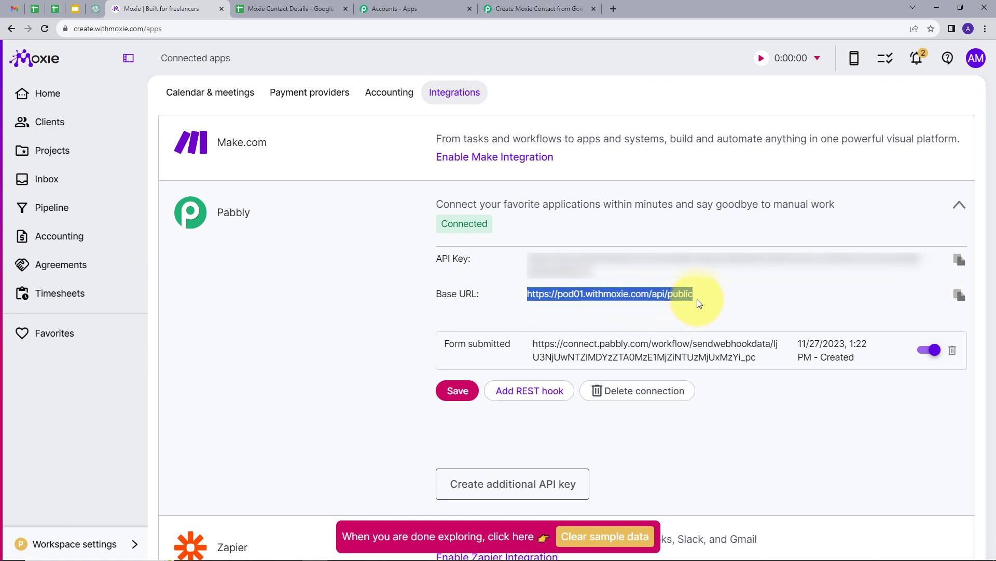
pyautogui.click(521, 4)
pyautogui.click(525, 430)
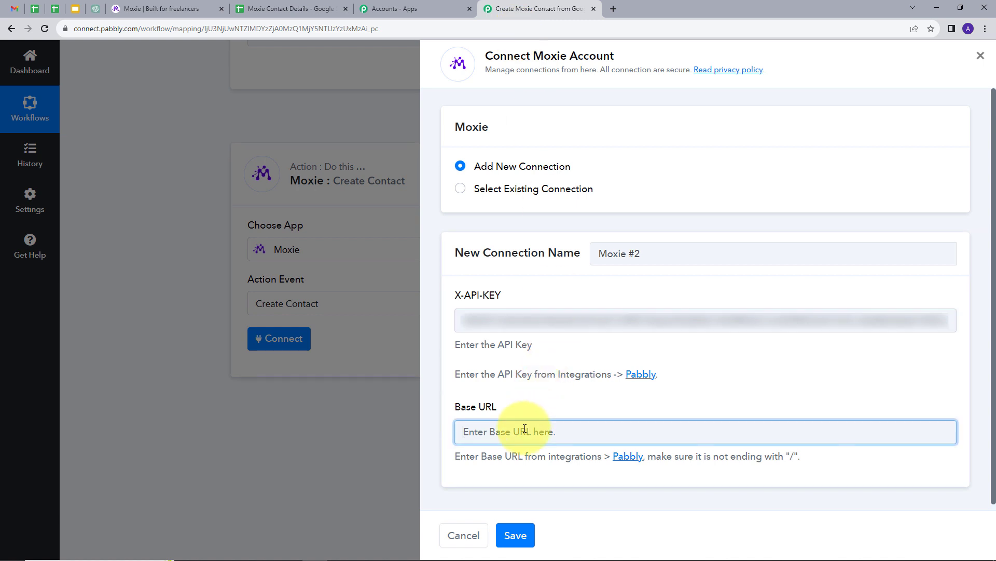
pyautogui.hotkey('ctrl', 'v')
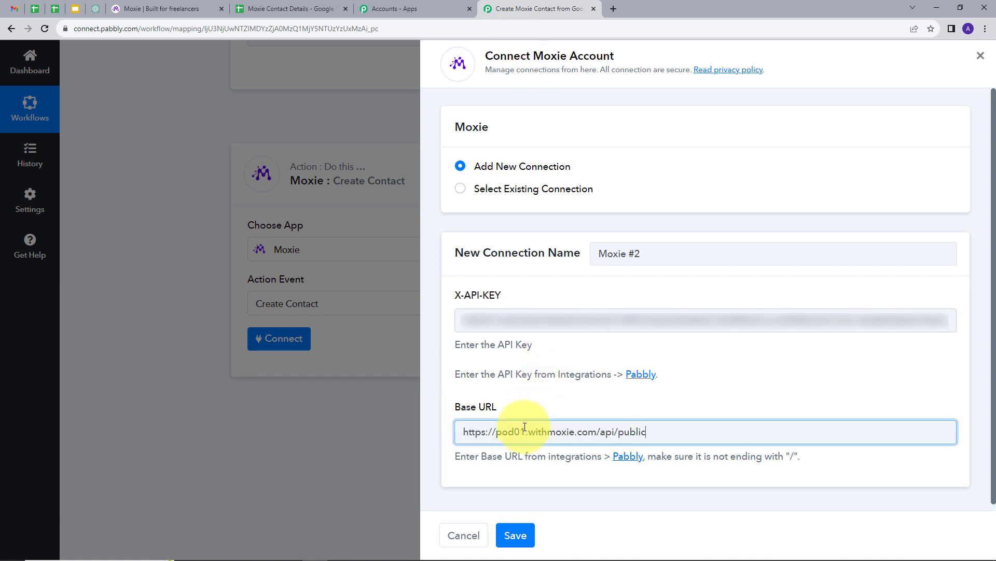
pyautogui.click(516, 537)
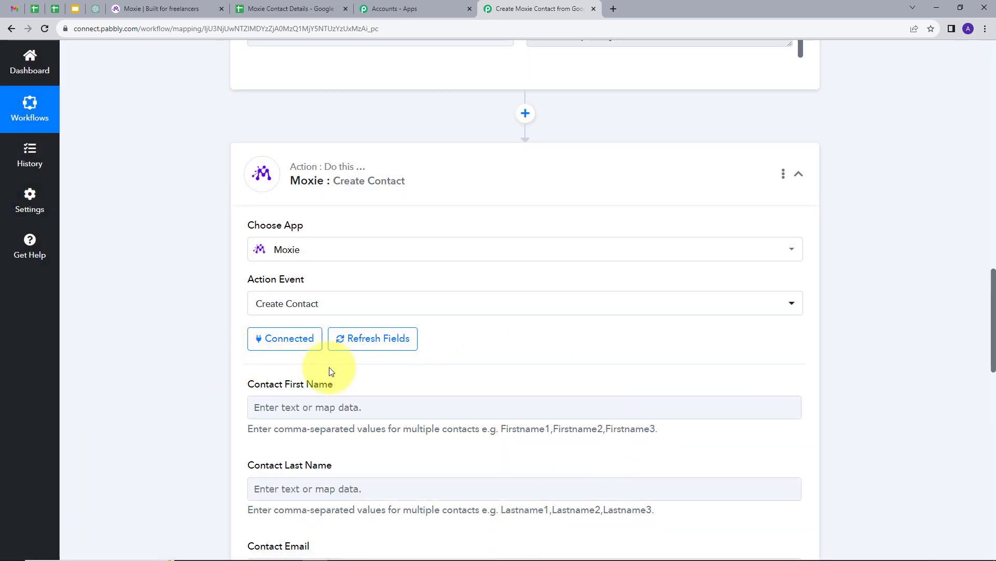
# Step: Map the Contact First Name field of the Create Contact action to First Name from the Google Sheets trigger data
pyautogui.scroll(-2, 518, 329)
pyautogui.scroll(-4, 519, 330)
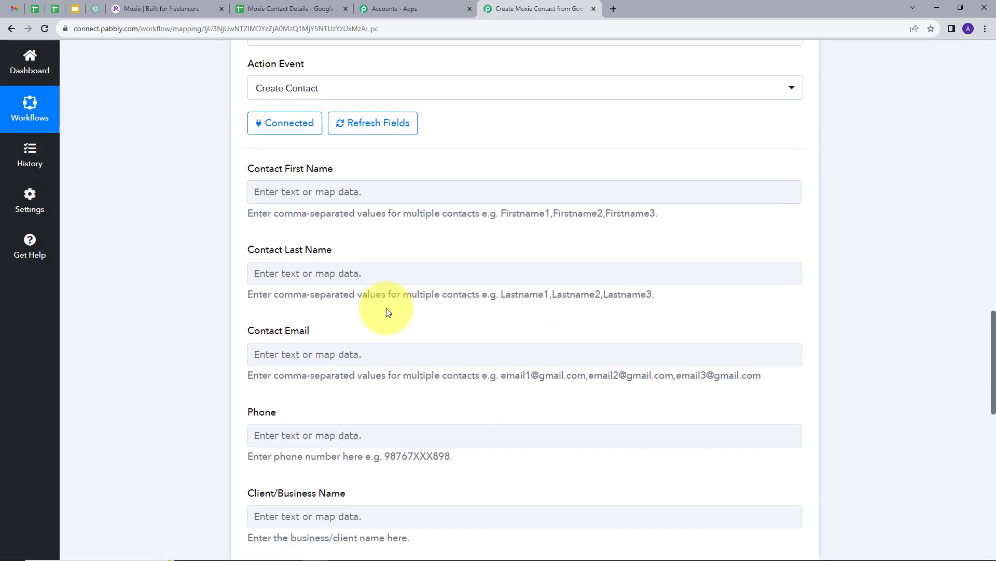
pyautogui.scroll(3, 334, 278)
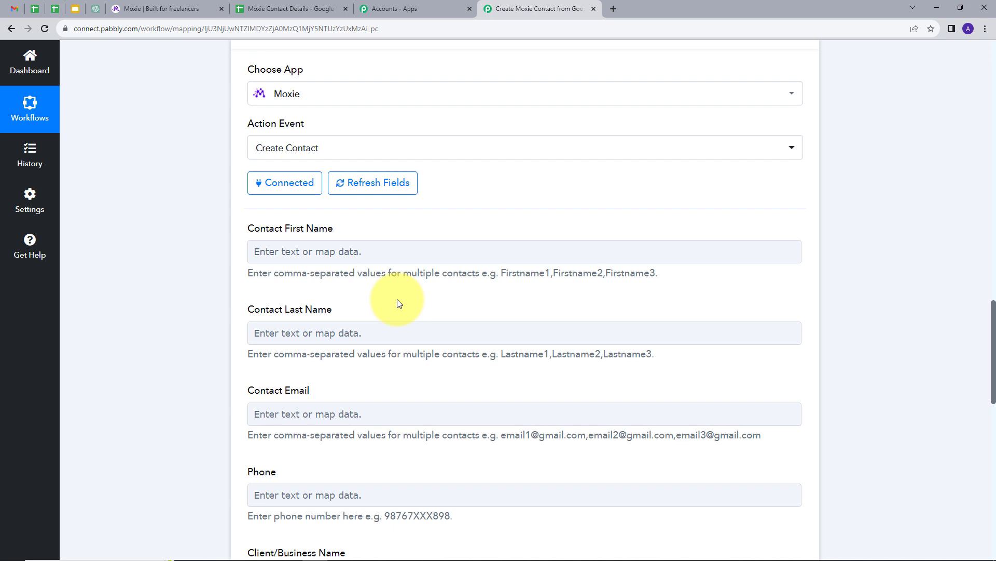
pyautogui.click(377, 251)
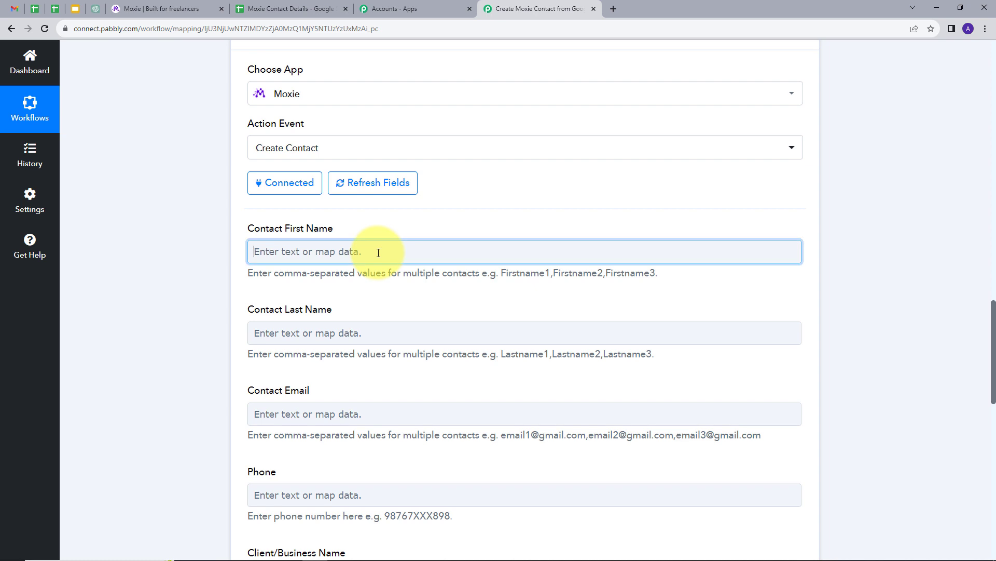
pyautogui.click(415, 350)
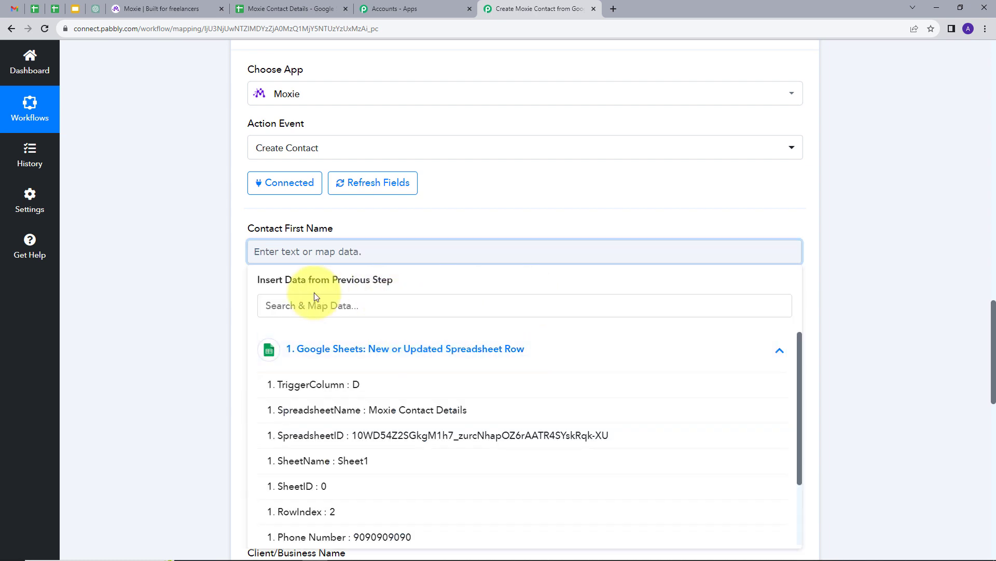
pyautogui.scroll(-1, 407, 308)
pyautogui.scroll(-1, 415, 317)
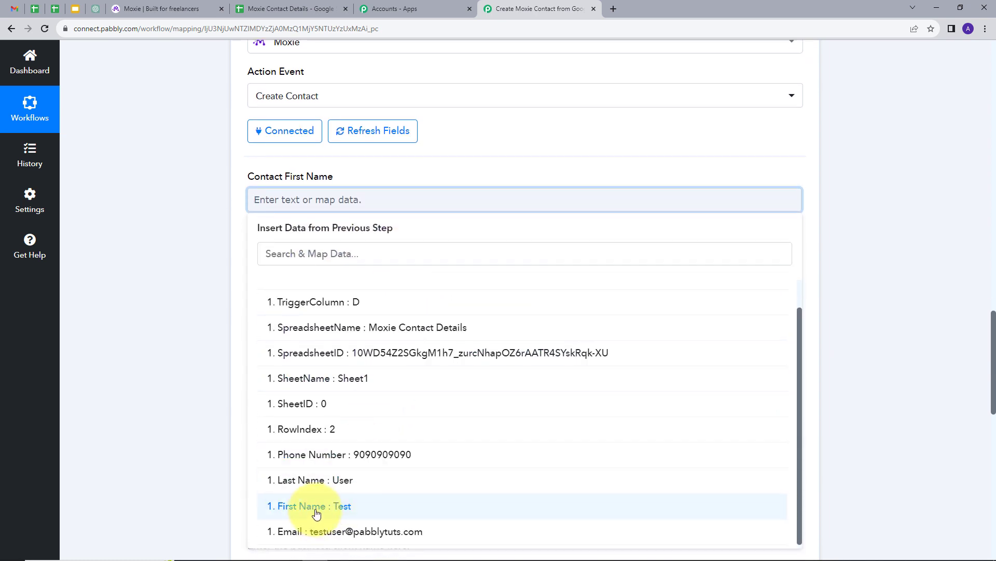
pyautogui.click(341, 511)
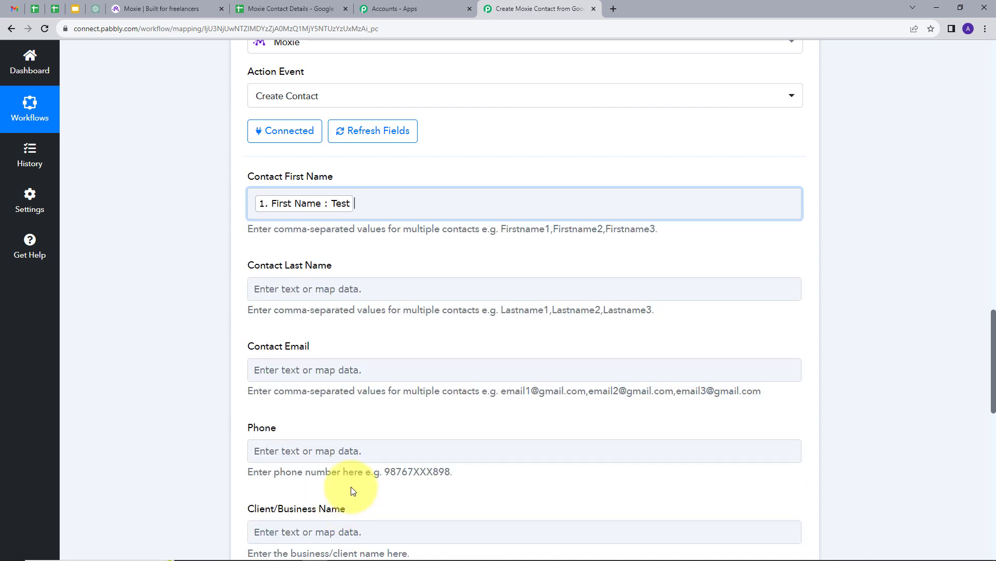
# Step: Map the Contact Last Name field to Last Name from the Google Sheets trigger data
pyautogui.scroll(-1, 380, 253)
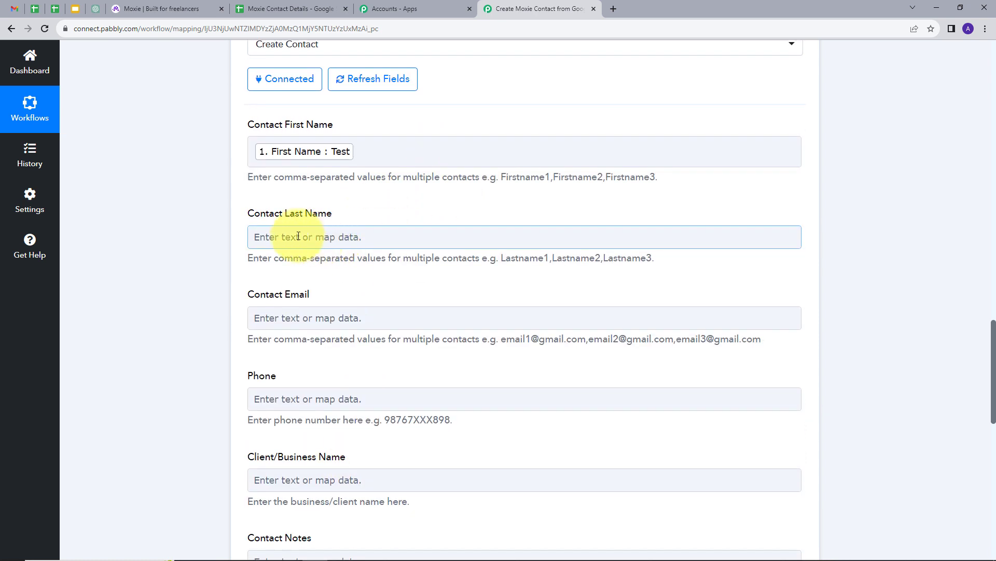
pyautogui.click(302, 237)
pyautogui.click(348, 346)
pyautogui.scroll(-3, 348, 347)
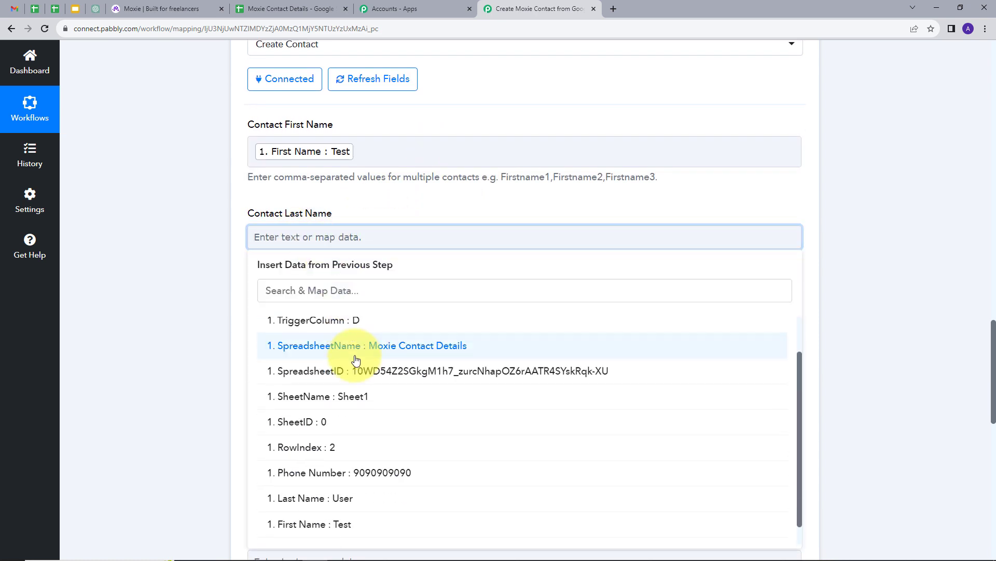
pyautogui.click(334, 481)
pyautogui.click(385, 188)
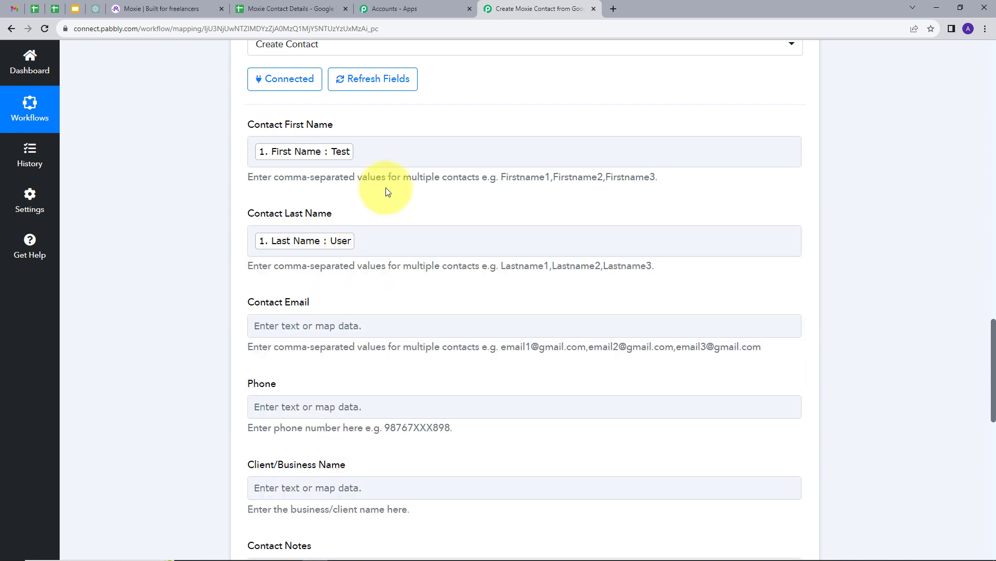
# Step: Map the Contact Email field to Email from the Google Sheets trigger data
pyautogui.scroll(-1, 358, 223)
pyautogui.click(327, 273)
pyautogui.click(334, 367)
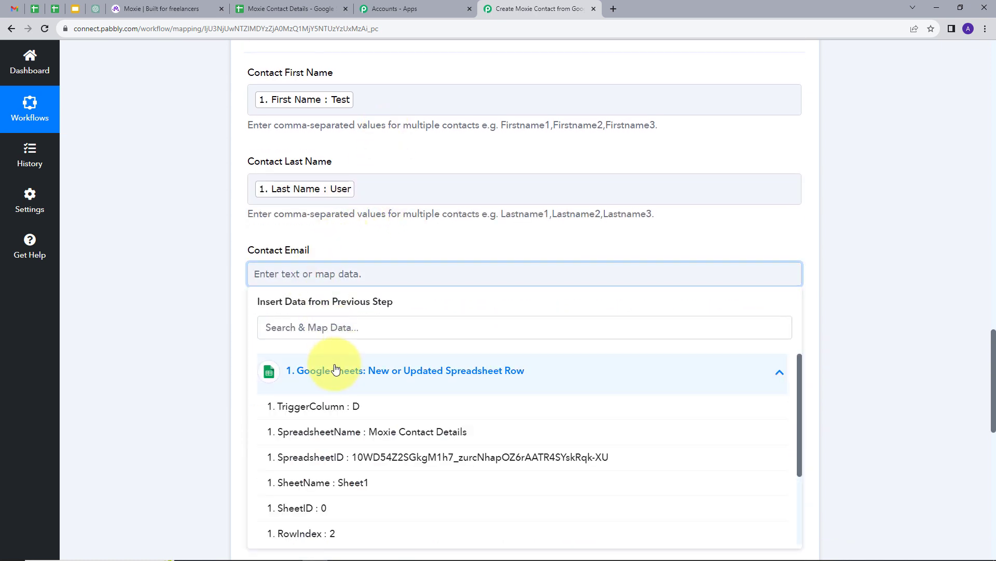
pyautogui.scroll(-3, 368, 412)
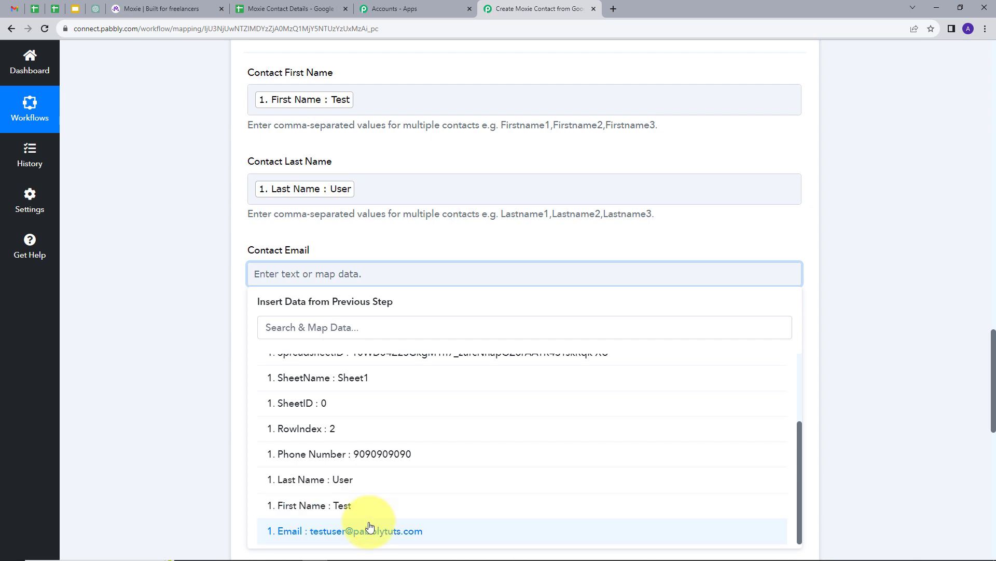
pyautogui.click(370, 530)
pyautogui.click(415, 229)
# Step: Map the Phone field to Phone Number from the Google Sheets trigger data
pyautogui.scroll(-1, 358, 295)
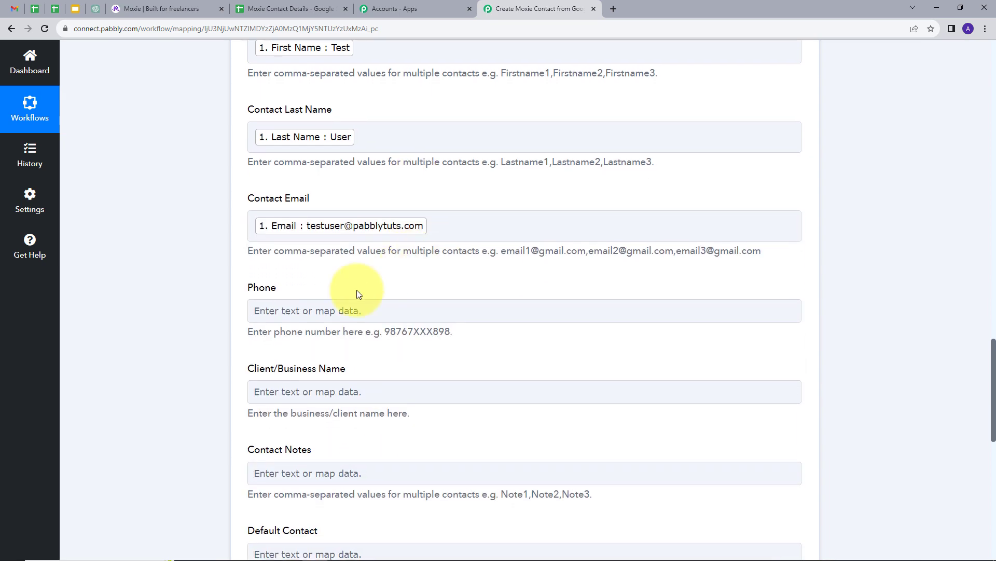
pyautogui.click(320, 307)
pyautogui.click(371, 413)
pyautogui.scroll(-2, 413, 393)
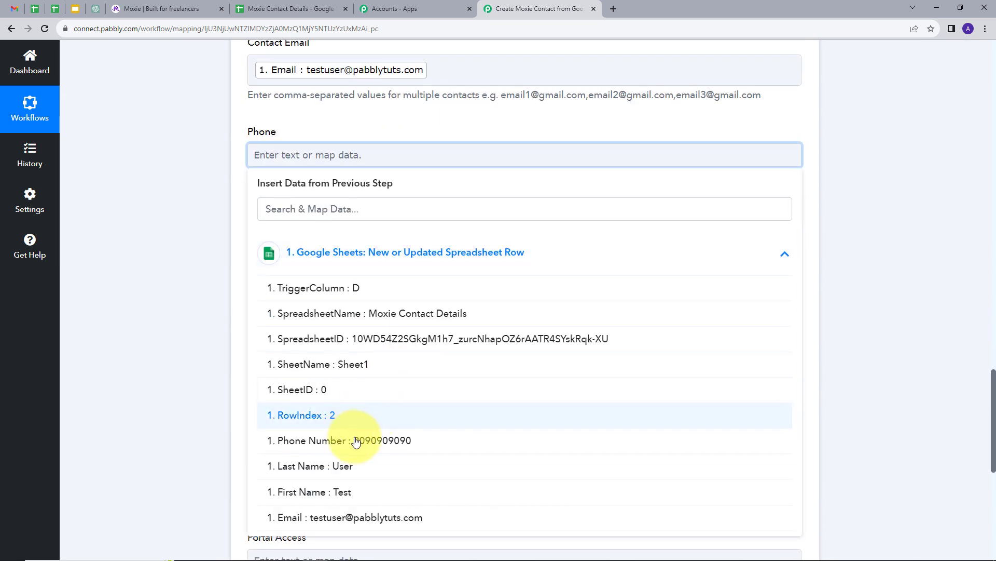
pyautogui.click(364, 438)
pyautogui.click(368, 125)
# Step: Save the Create Contact action with a test request, leaving the remaining fields empty, and check the contact values in the received response
pyautogui.scroll(-1, 410, 230)
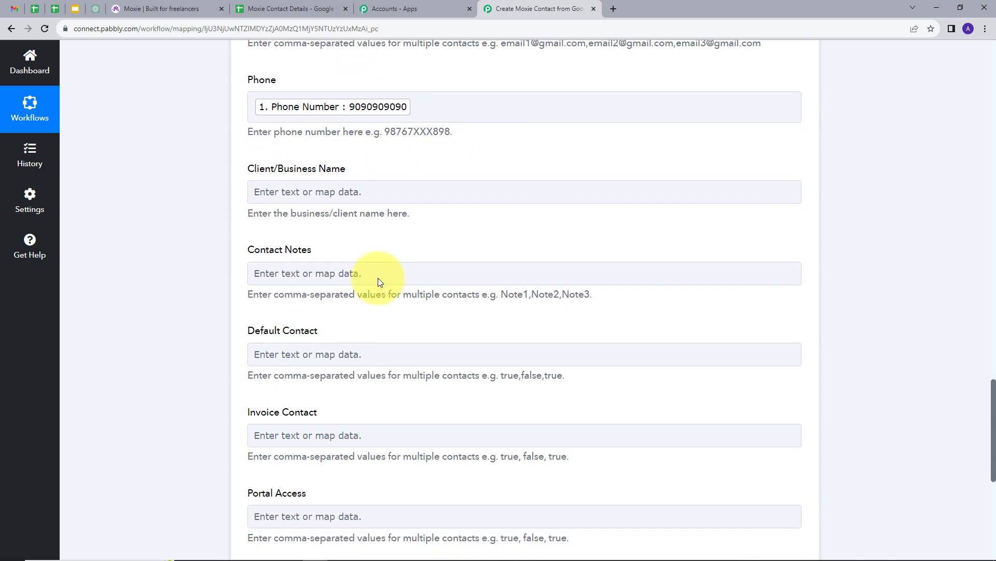
pyautogui.scroll(1, 418, 258)
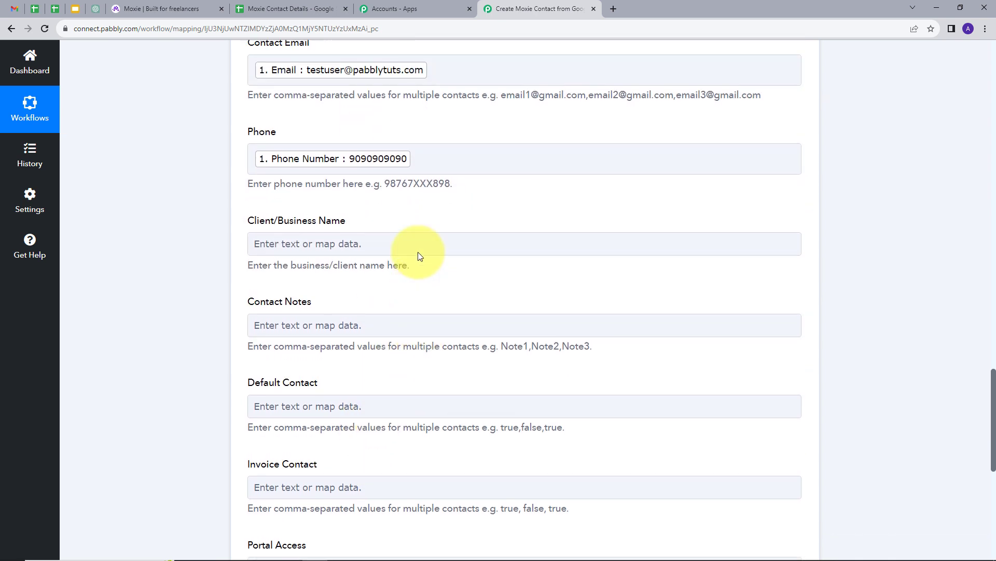
pyautogui.click(418, 251)
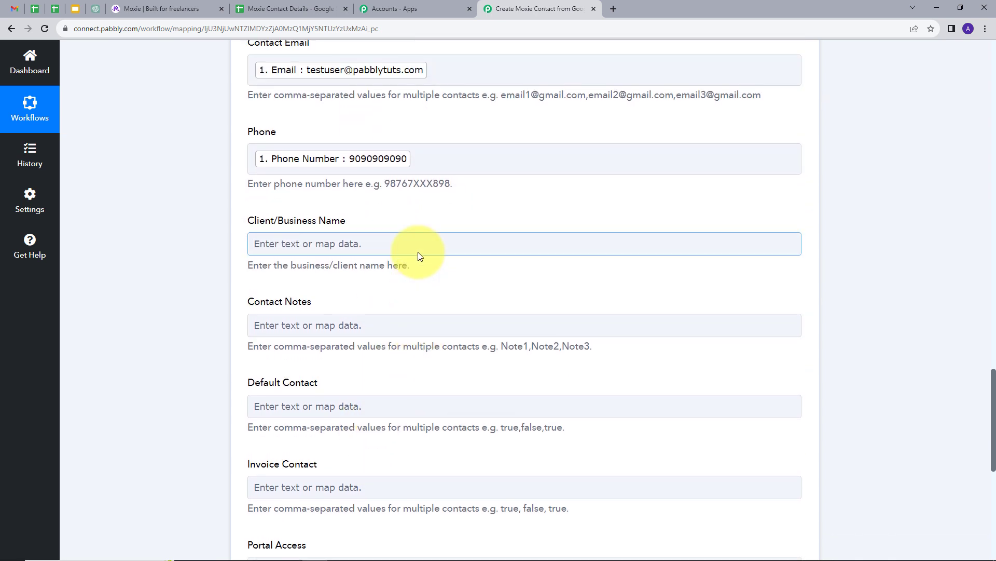
pyautogui.scroll(-3, 419, 252)
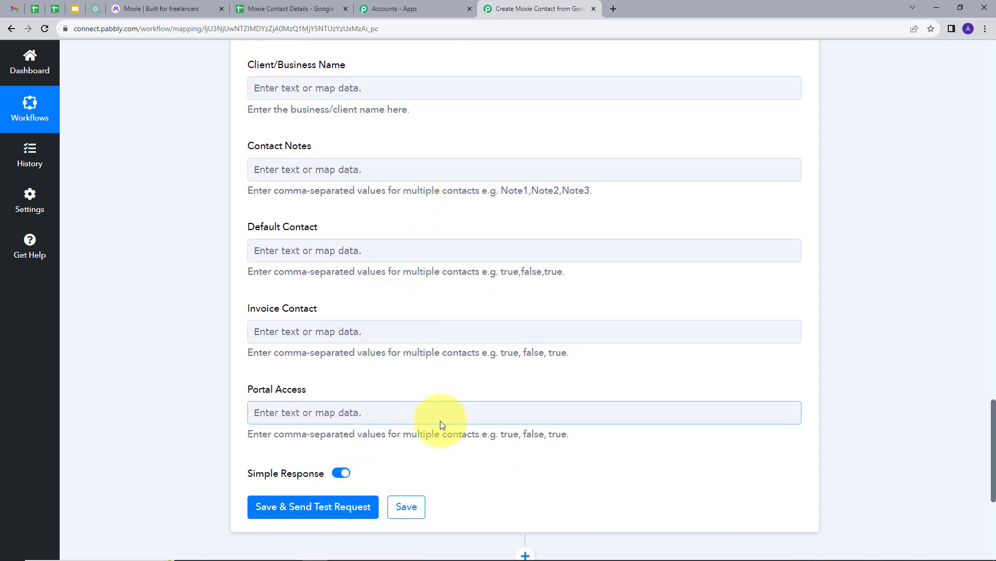
pyautogui.scroll(-1, 440, 421)
pyautogui.click(358, 455)
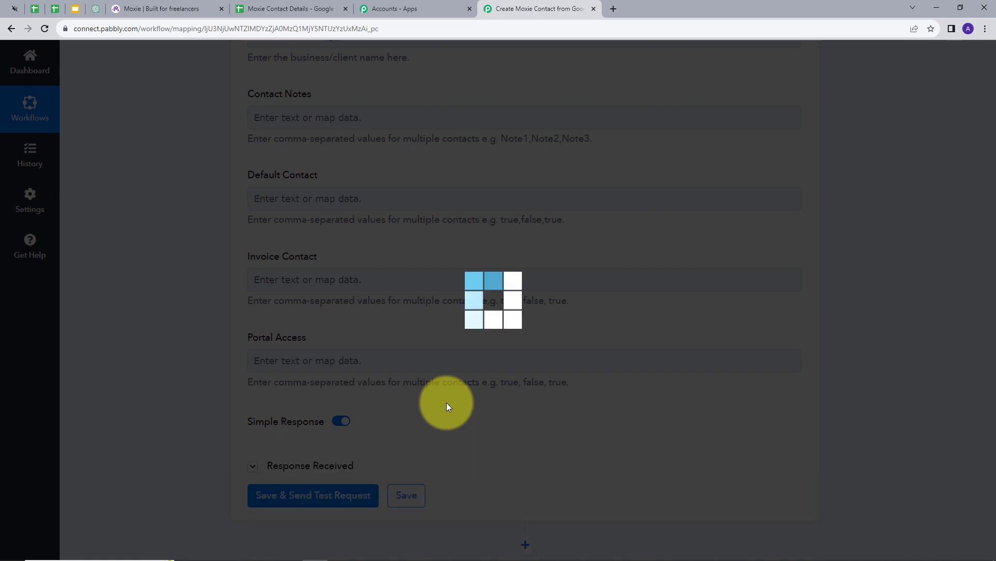
pyautogui.scroll(-5, 658, 314)
pyautogui.scroll(-5, 643, 322)
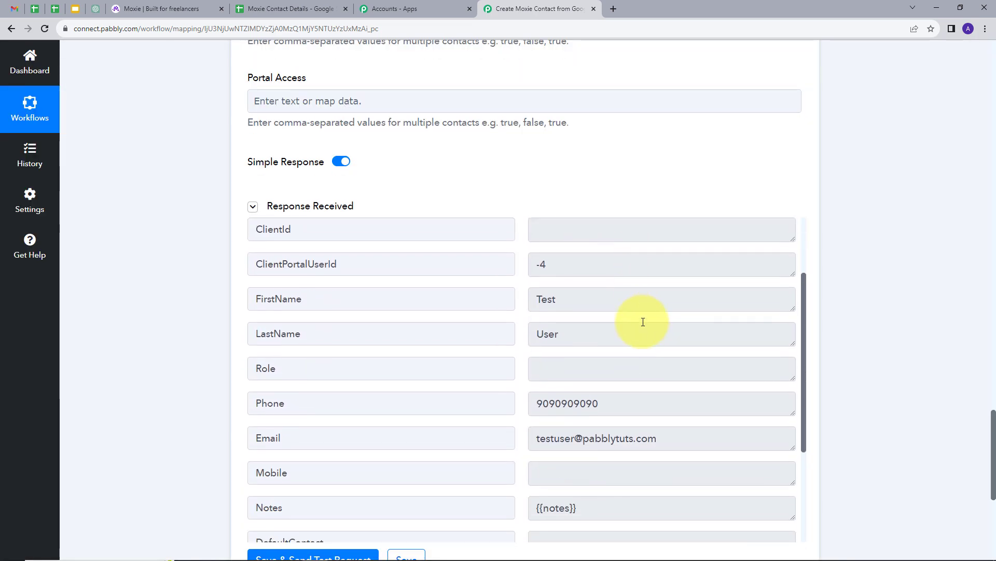
pyautogui.scroll(5, 644, 322)
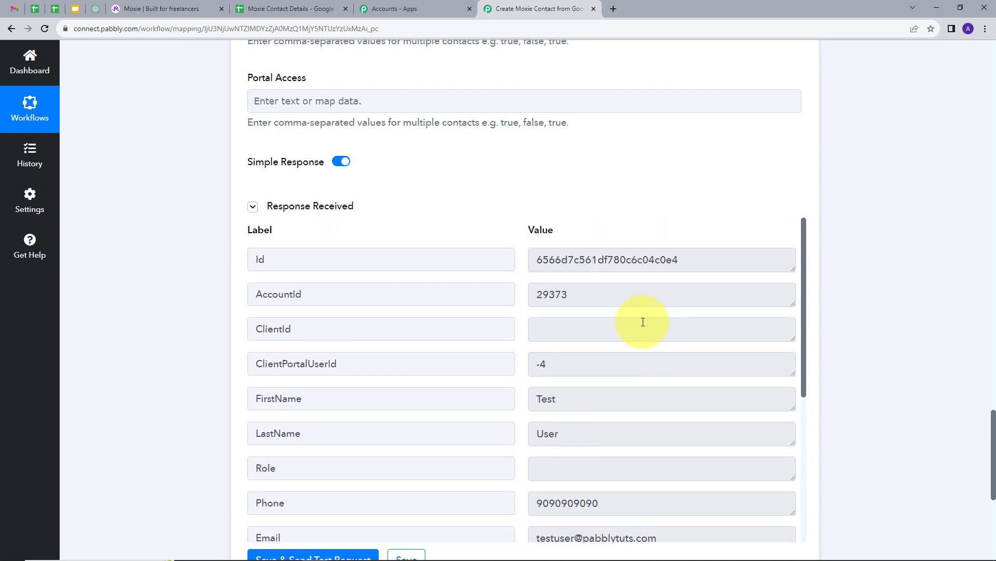
# Step: Switch to Moxie, open the newly created contact in the client contacts and check its first name, last name and phone
pyautogui.click(136, 8)
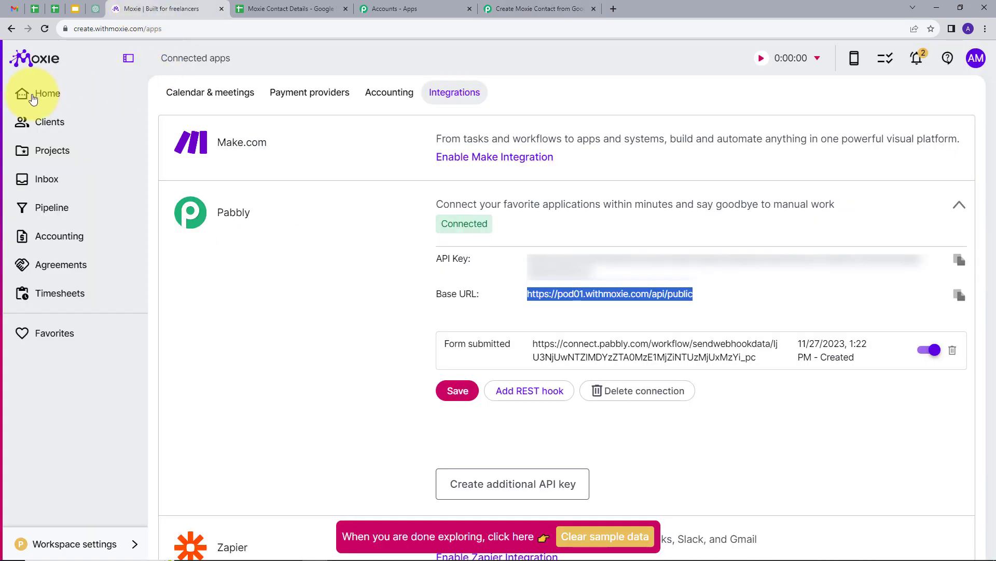
pyautogui.click(39, 128)
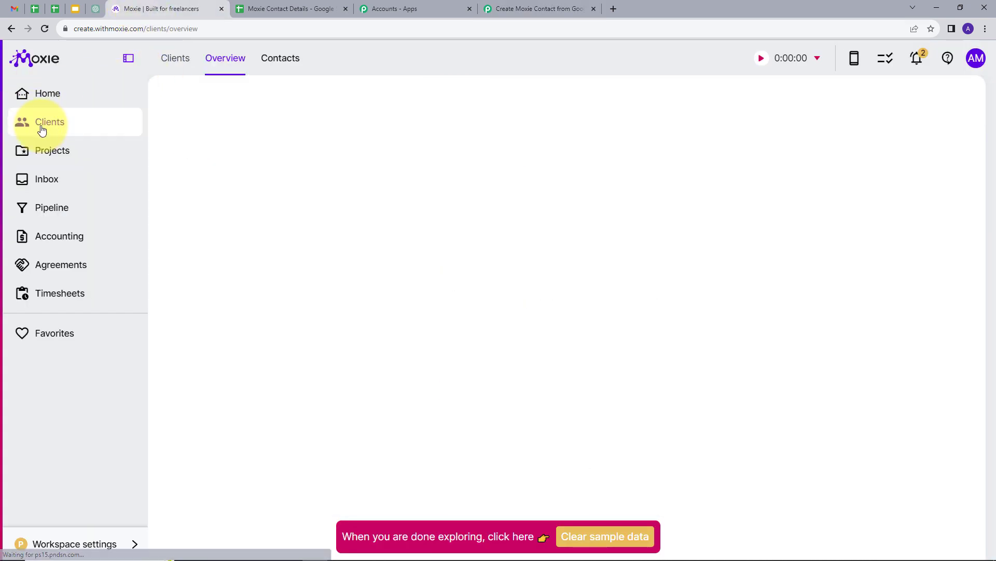
pyautogui.click(280, 59)
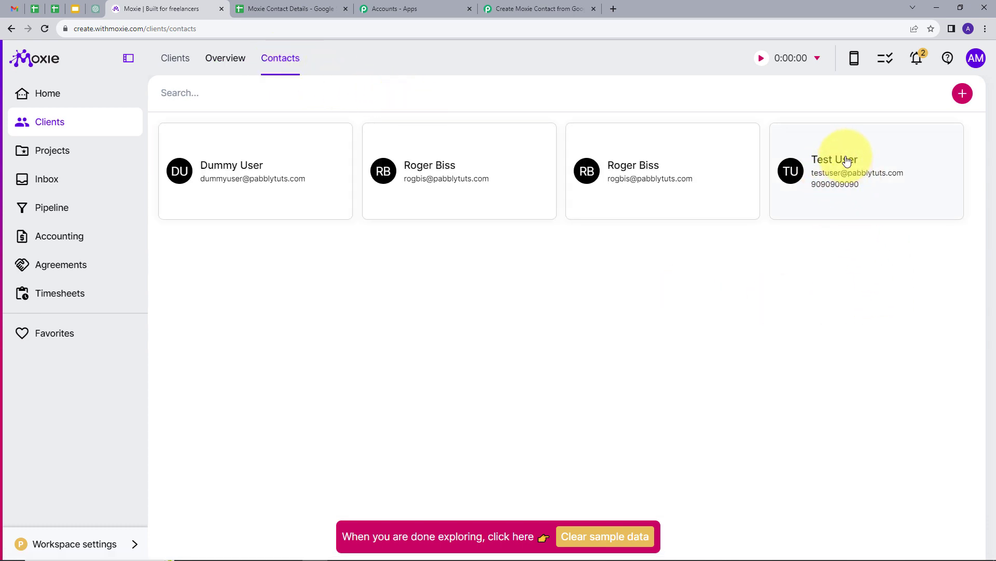
pyautogui.click(847, 161)
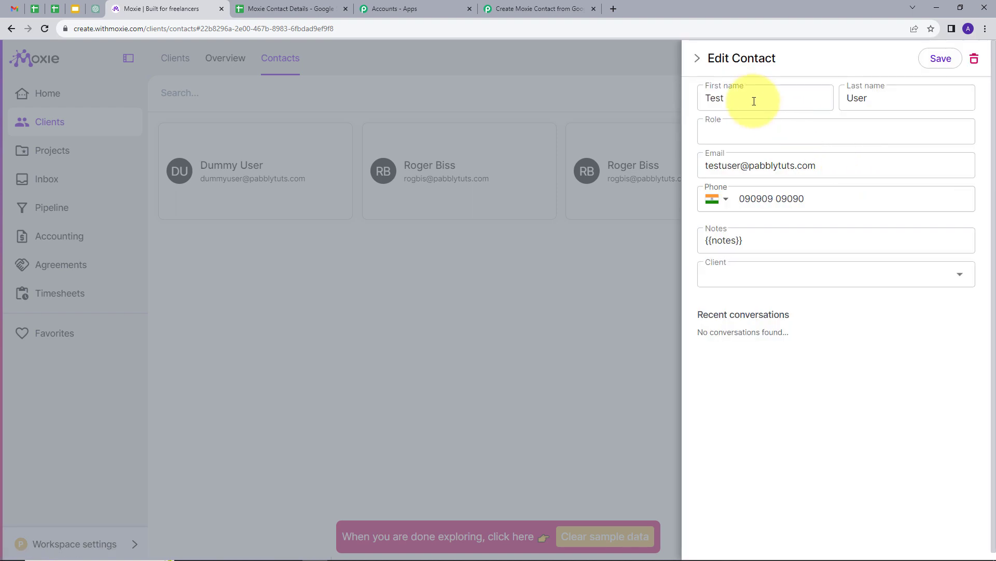
pyautogui.click(750, 97)
pyautogui.moveTo(750, 97); pyautogui.dragTo(699, 107)
pyautogui.moveTo(906, 103); pyautogui.dragTo(752, 124)
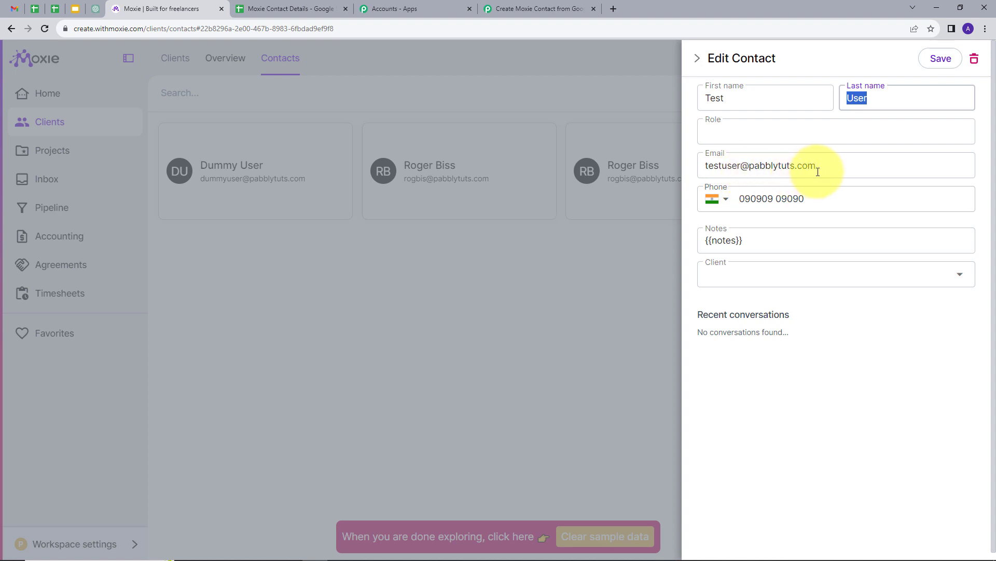
pyautogui.moveTo(830, 203); pyautogui.dragTo(729, 223)
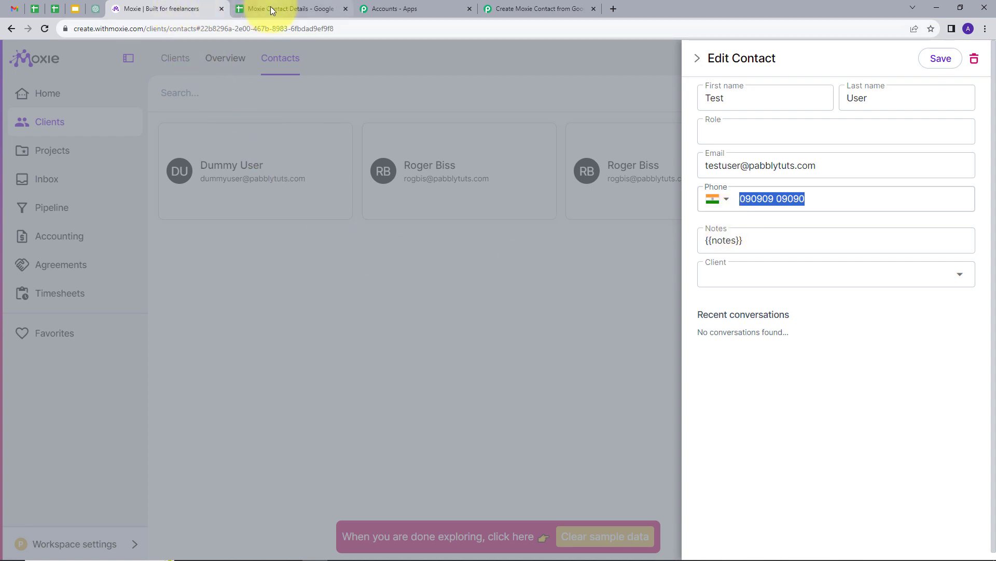
# Step: Return to the Pabbly Connect workflow and review its Google Sheets trigger and Moxie action
pyautogui.click(522, 9)
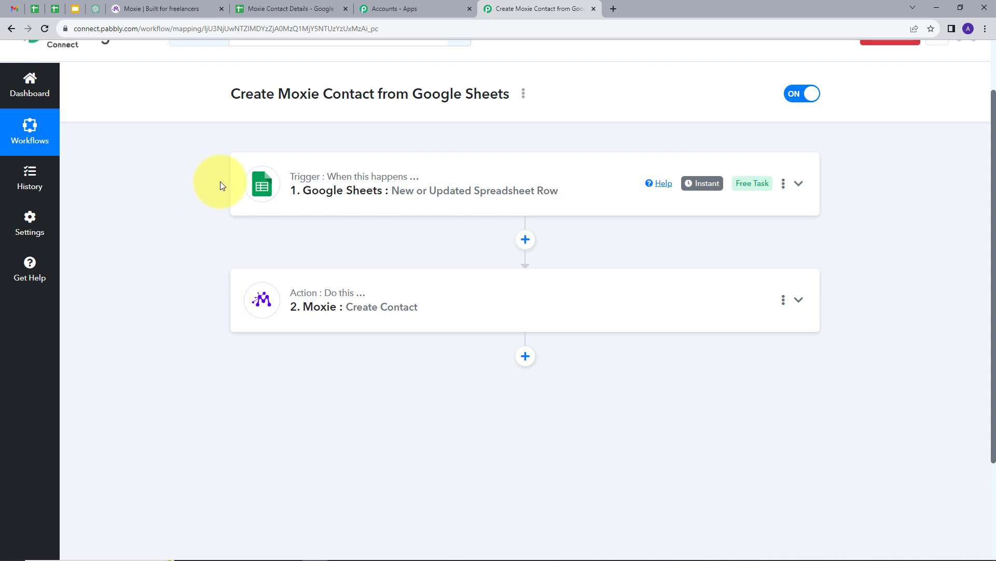
pyautogui.moveTo(301, 181)
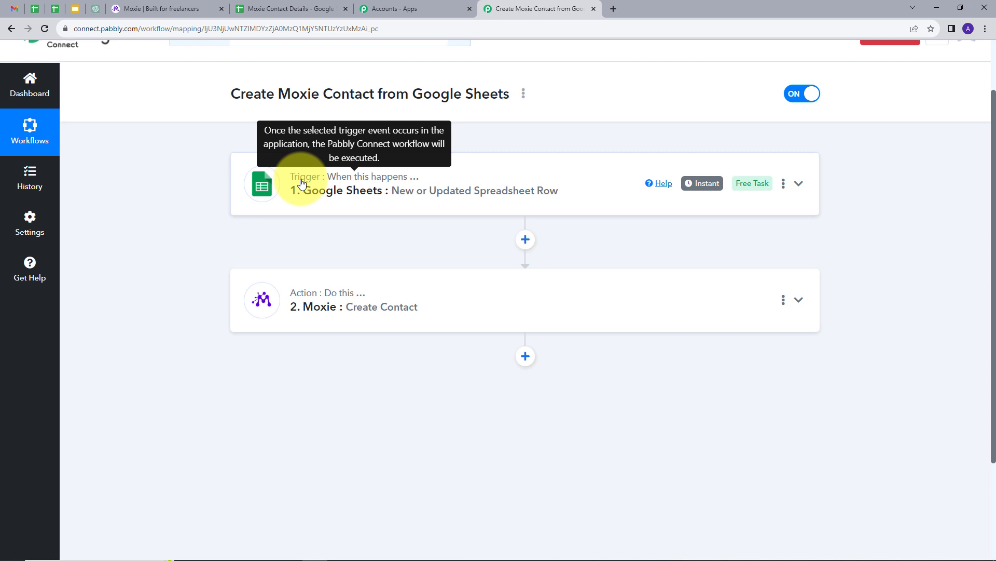